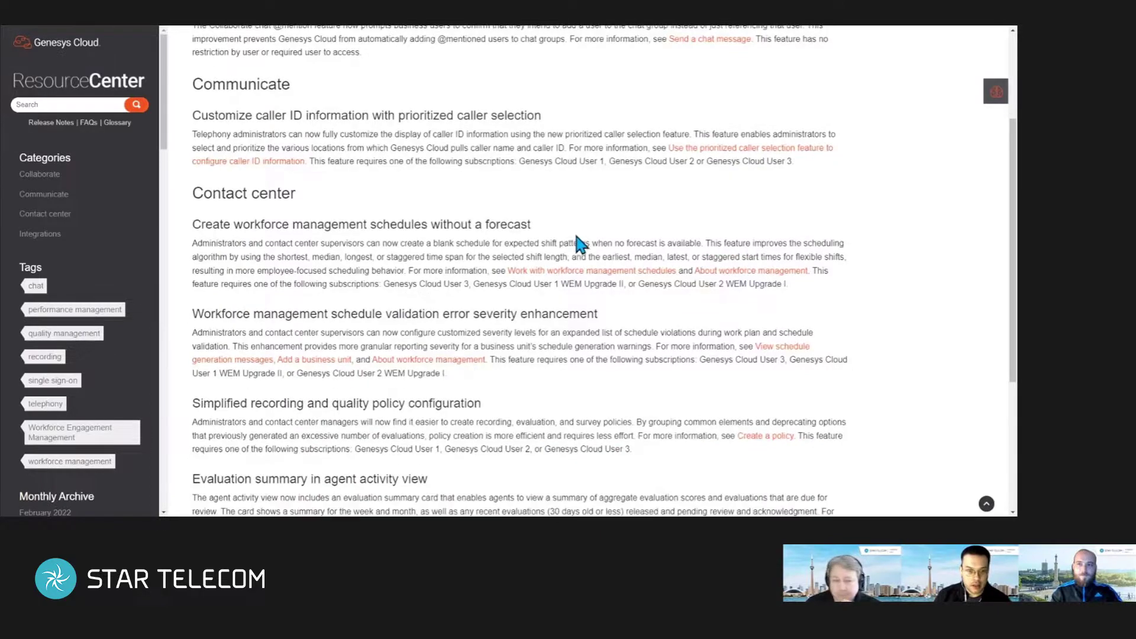
scroll(447, 255, up, 2)
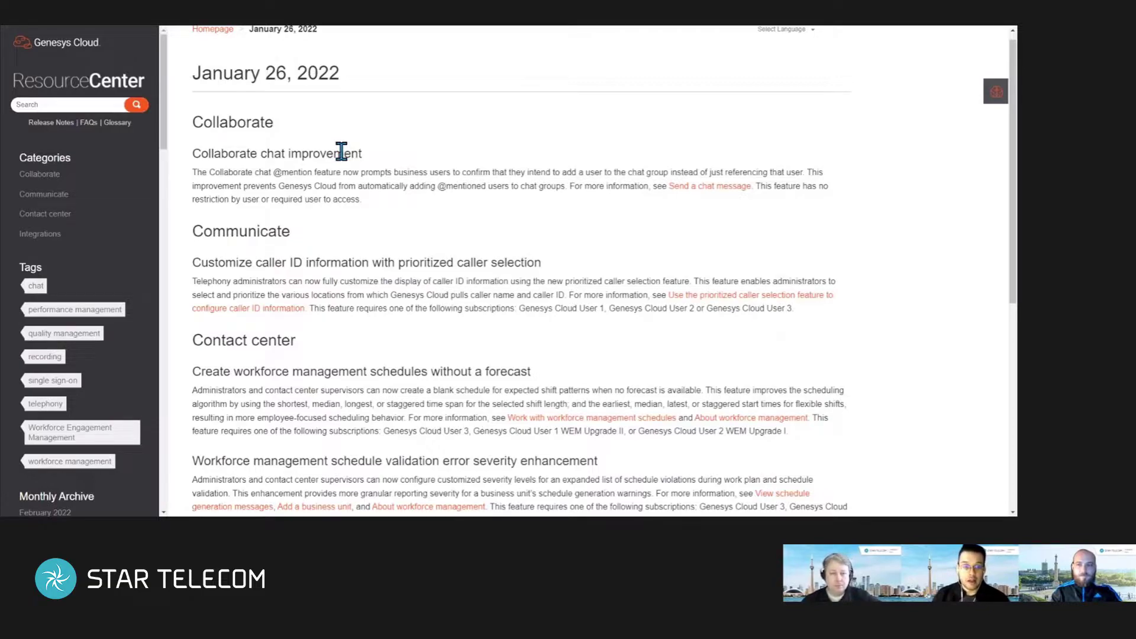
drag(272, 172, 313, 179)
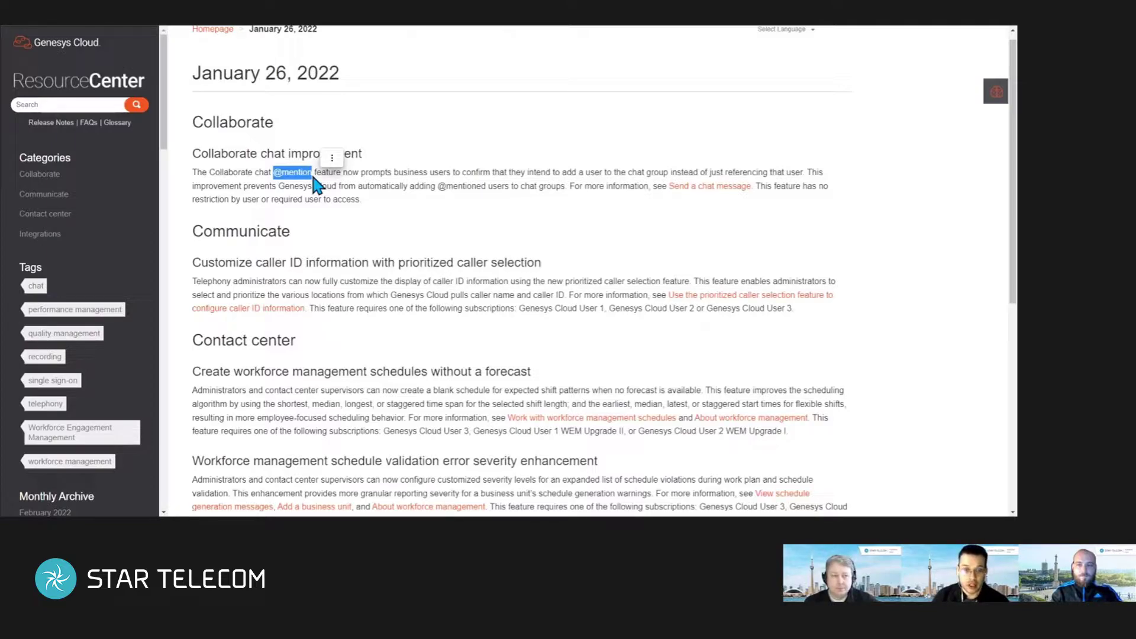
click(400, 172)
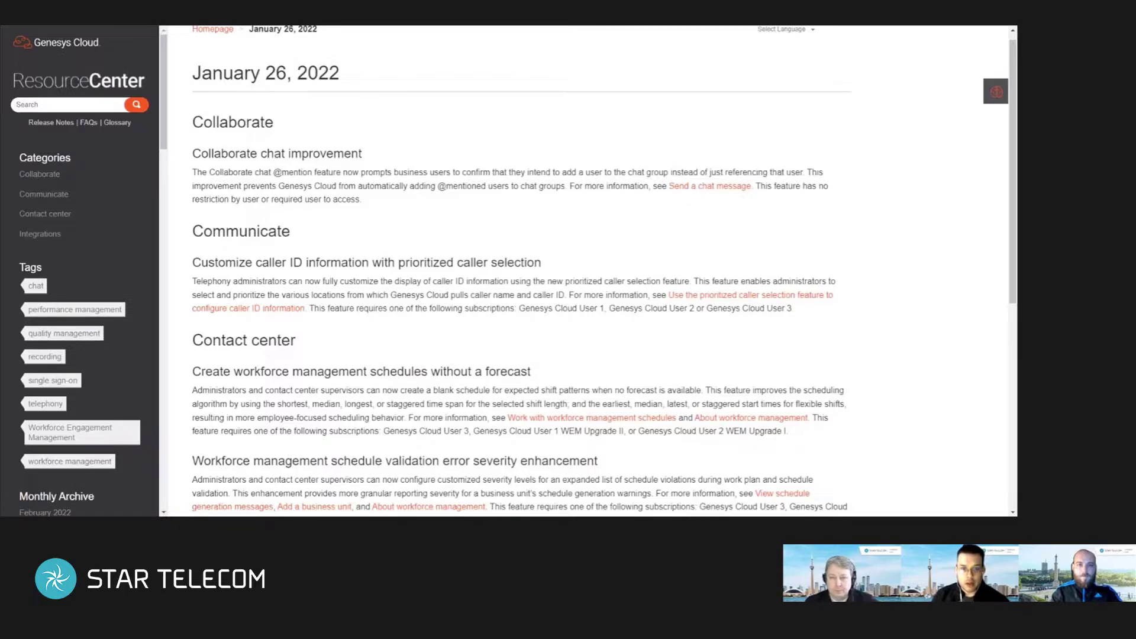
Switch to Genesys Cloud and submit a message mentioning a colleague with @ in the SMEGroup chat.
click(361, 12)
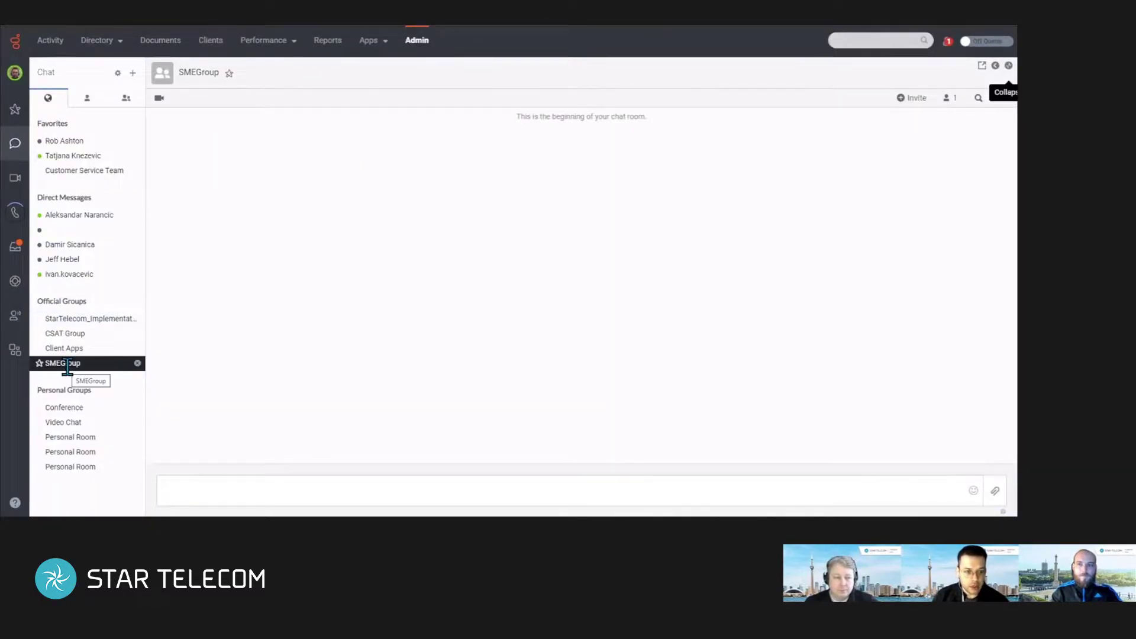
click(261, 493)
text(@)
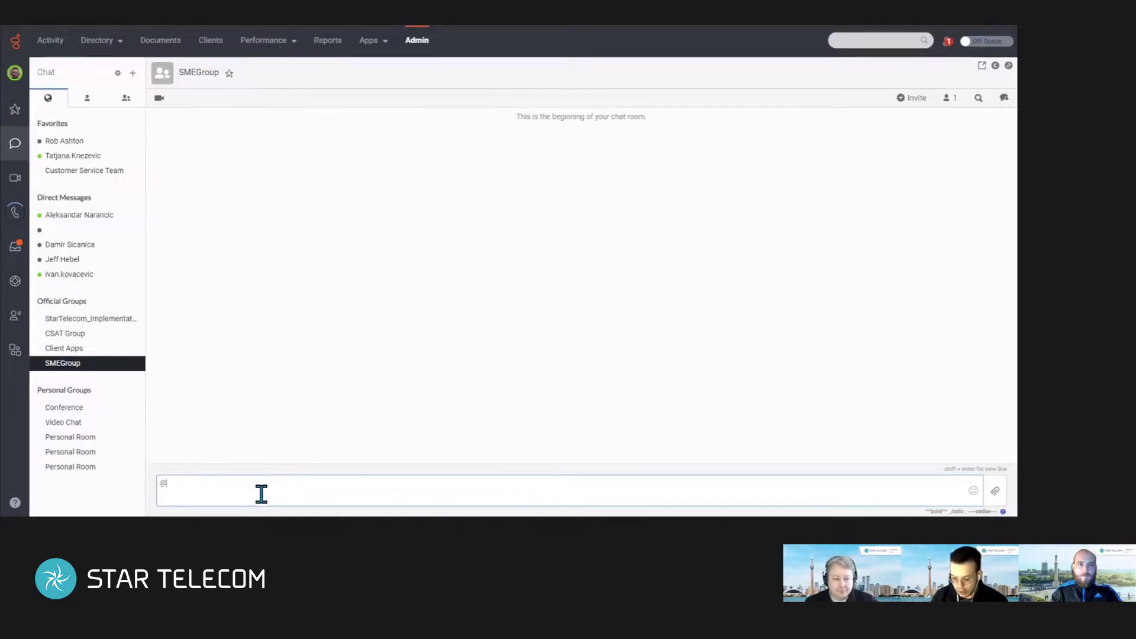
text(alek)
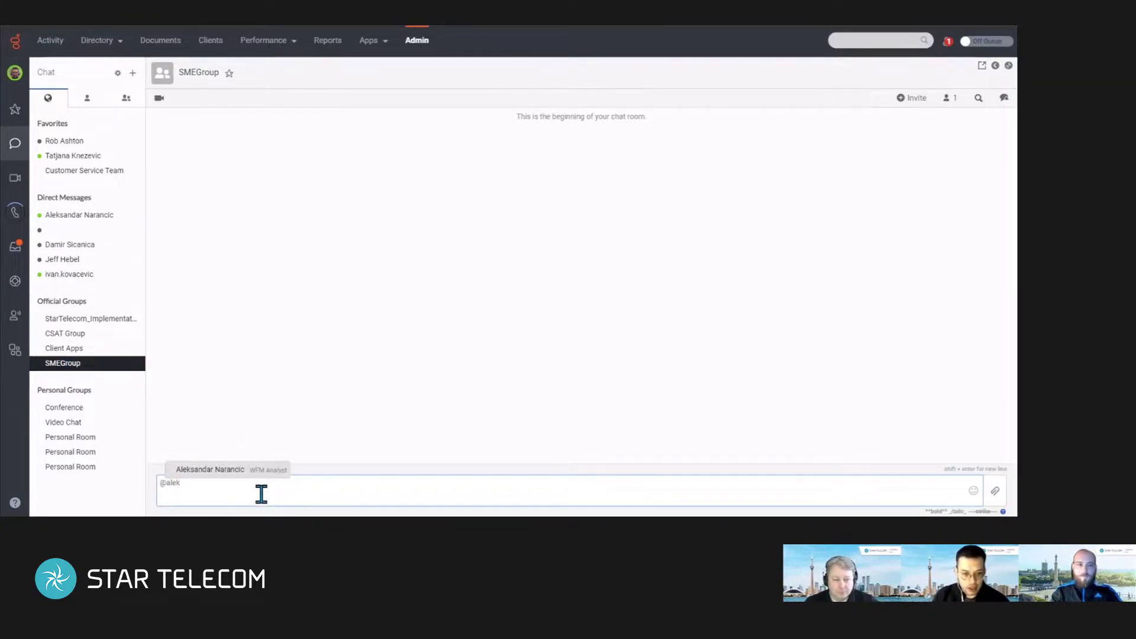
click(237, 469)
key(Return)
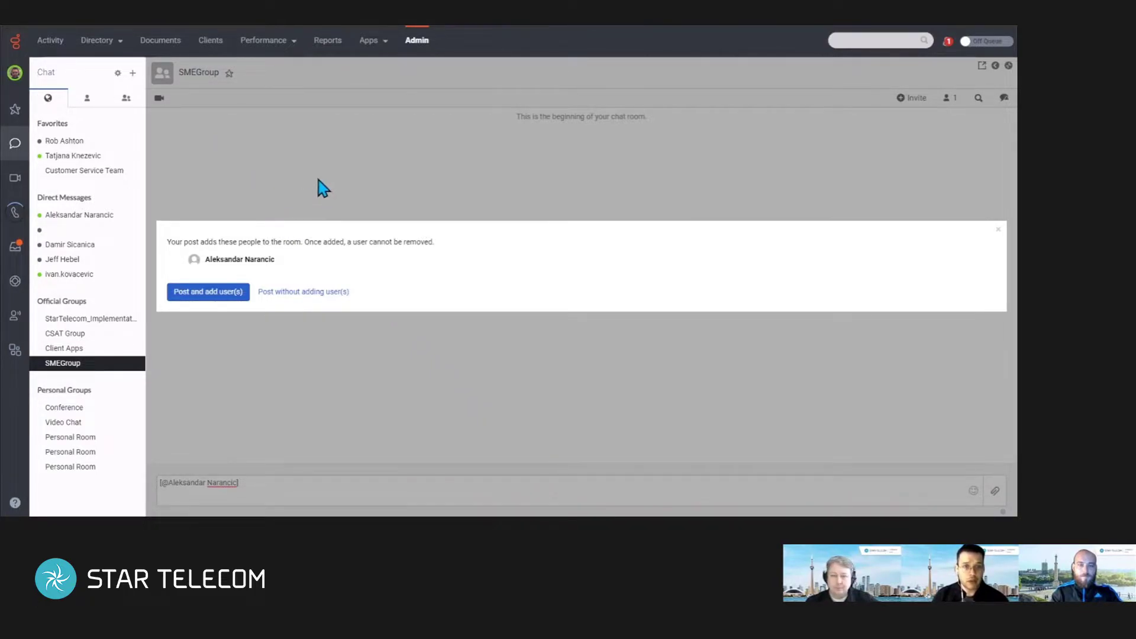
From the release notes, open the article on configuring caller ID with Prioritized Caller Selection and read its Configure the sources section.
click(267, 17)
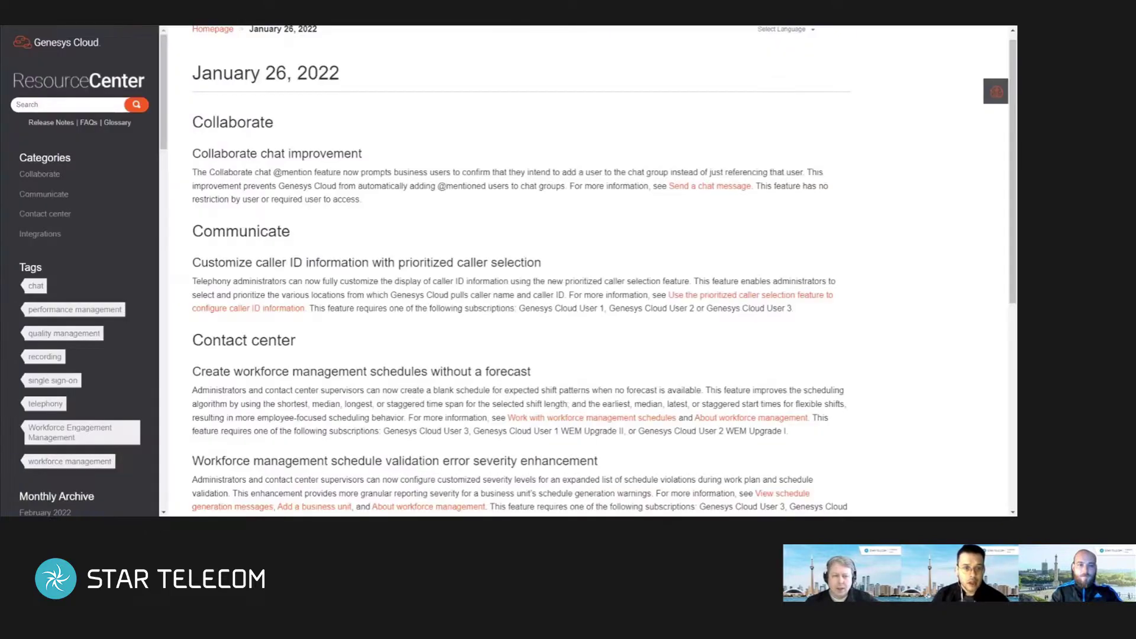
click(503, 17)
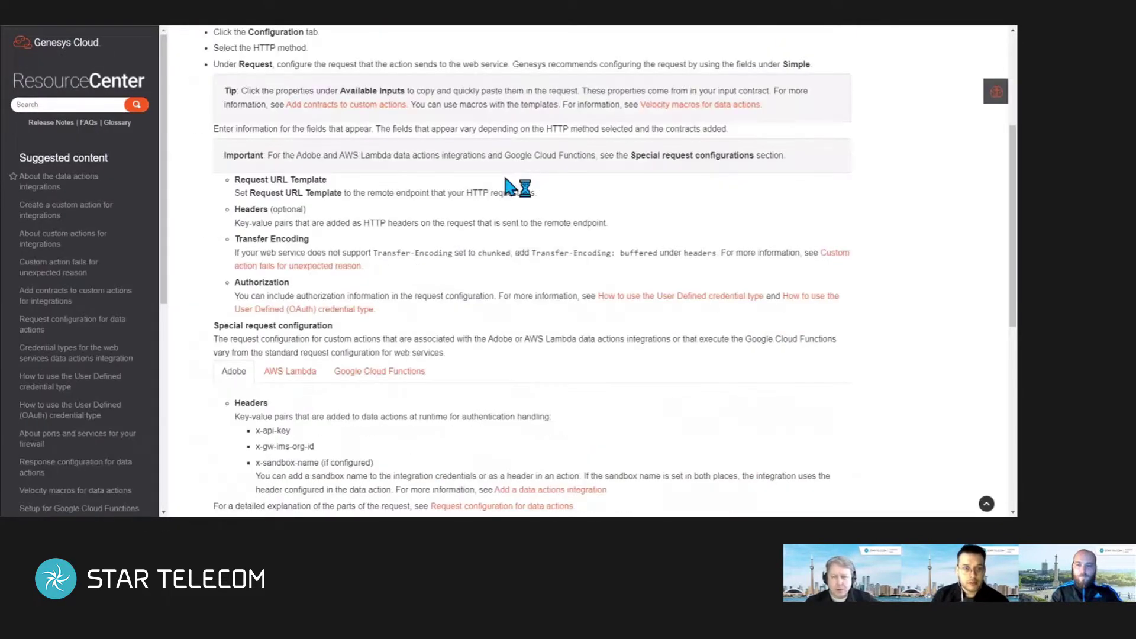
click(491, 18)
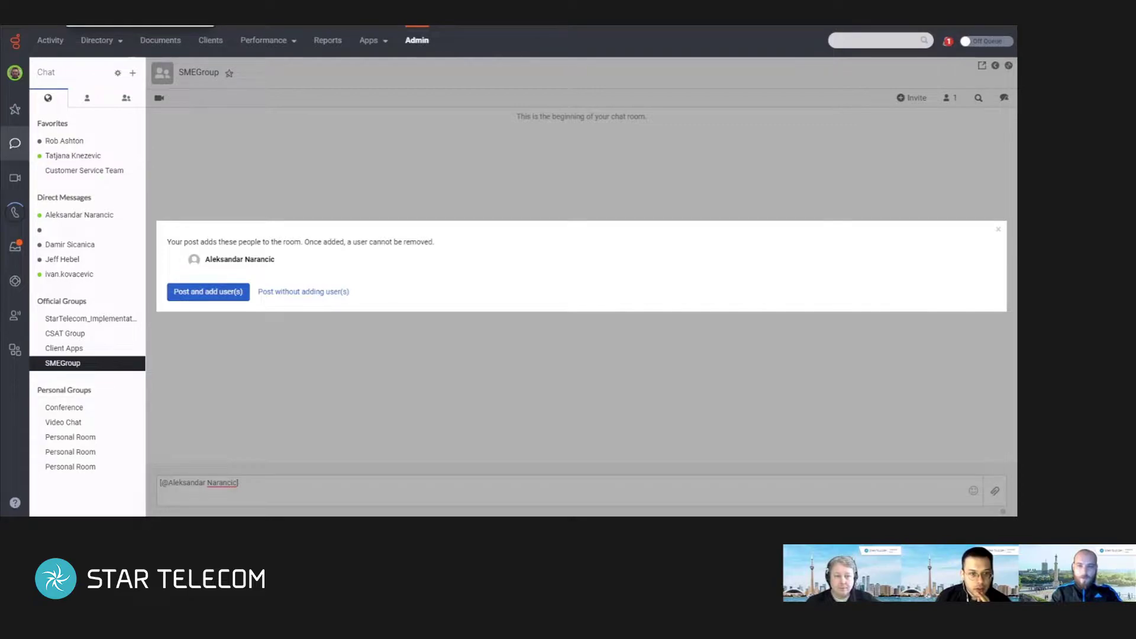
key(ctrl+Tab)
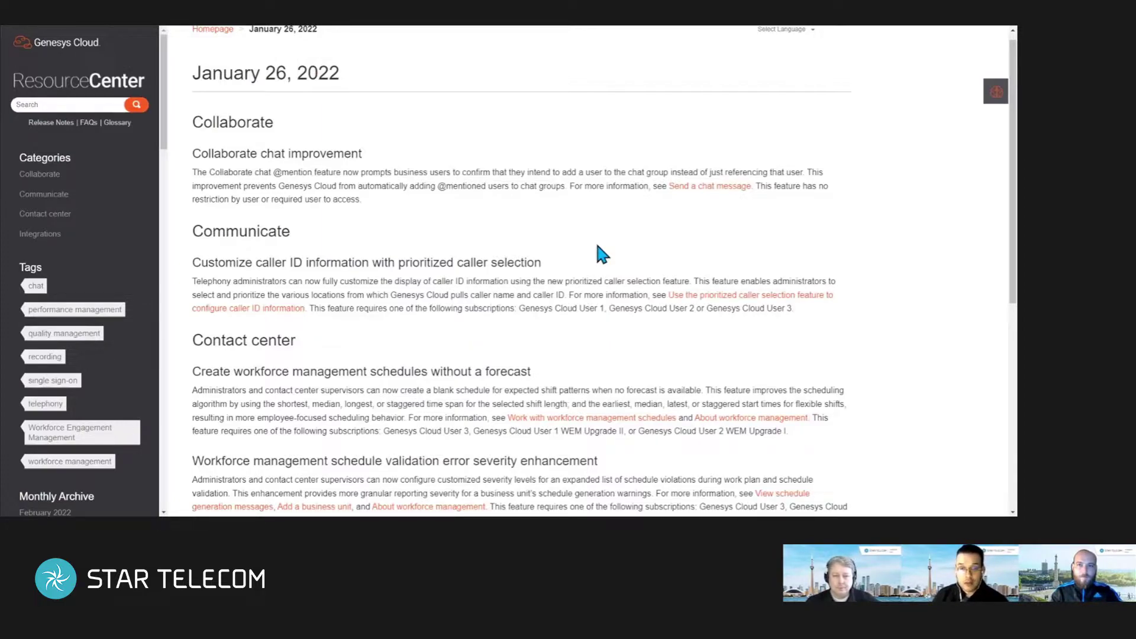
click(713, 296)
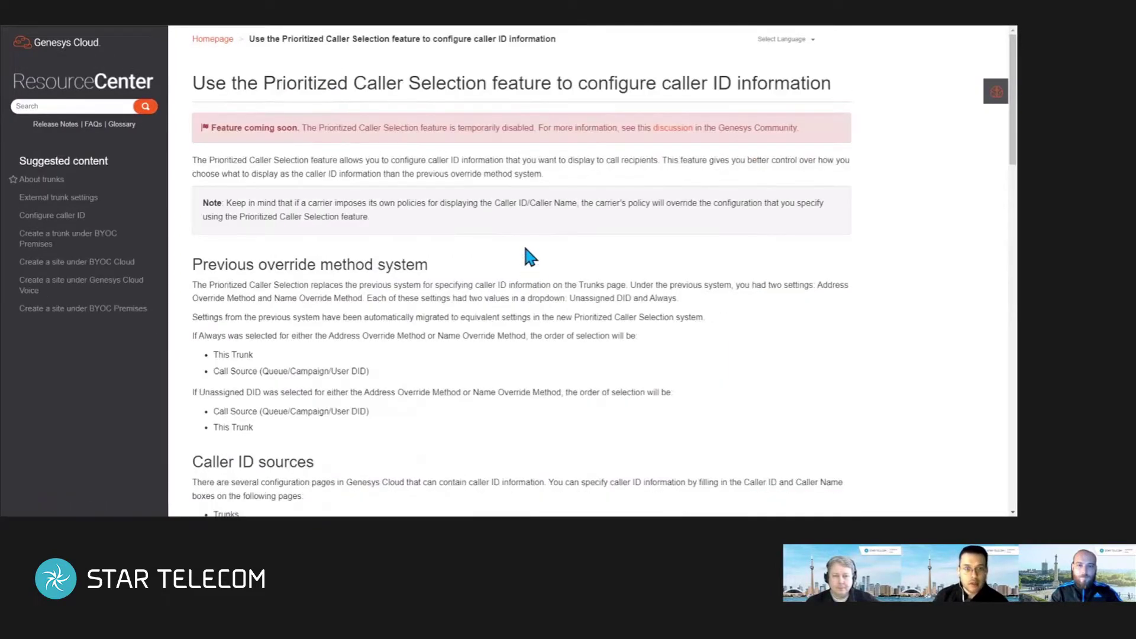
scroll(528, 249, down, 10)
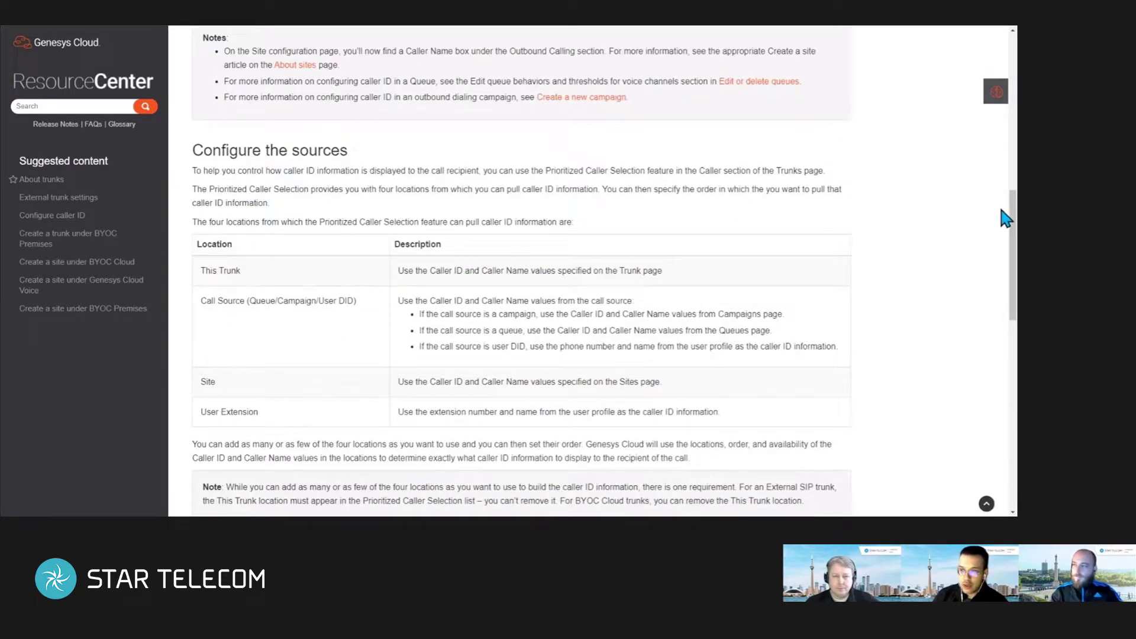
scroll(872, 222, down, 1)
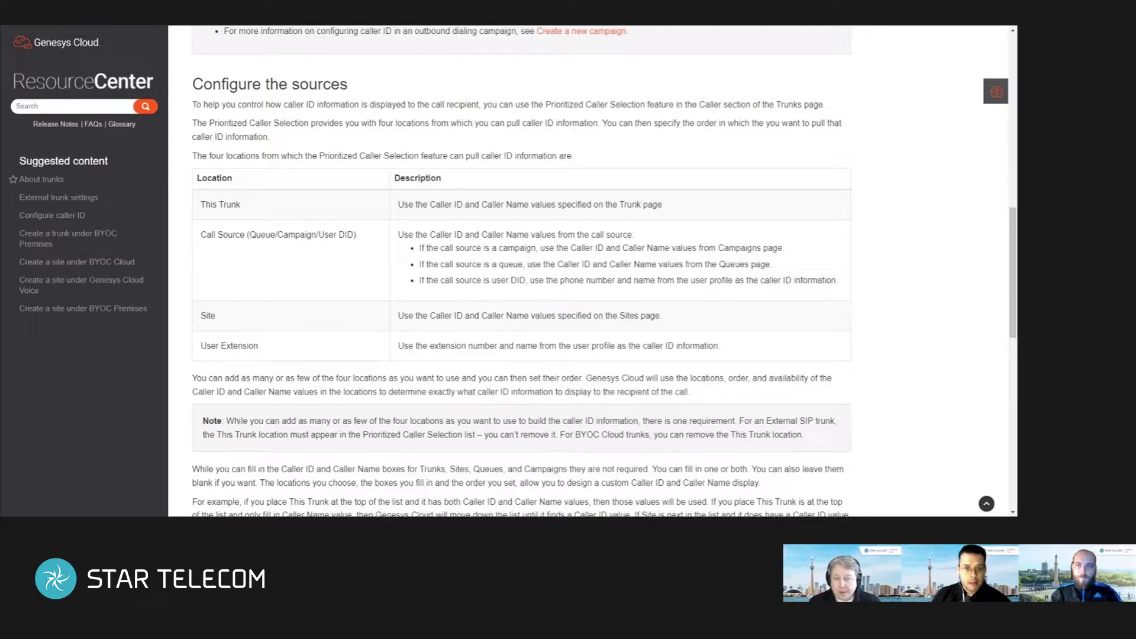
Return to the January 26, 2022 release notes and examine the Contact center entry on creating workforce management schedules without a forecast.
right_click(11, 12)
click(472, 111)
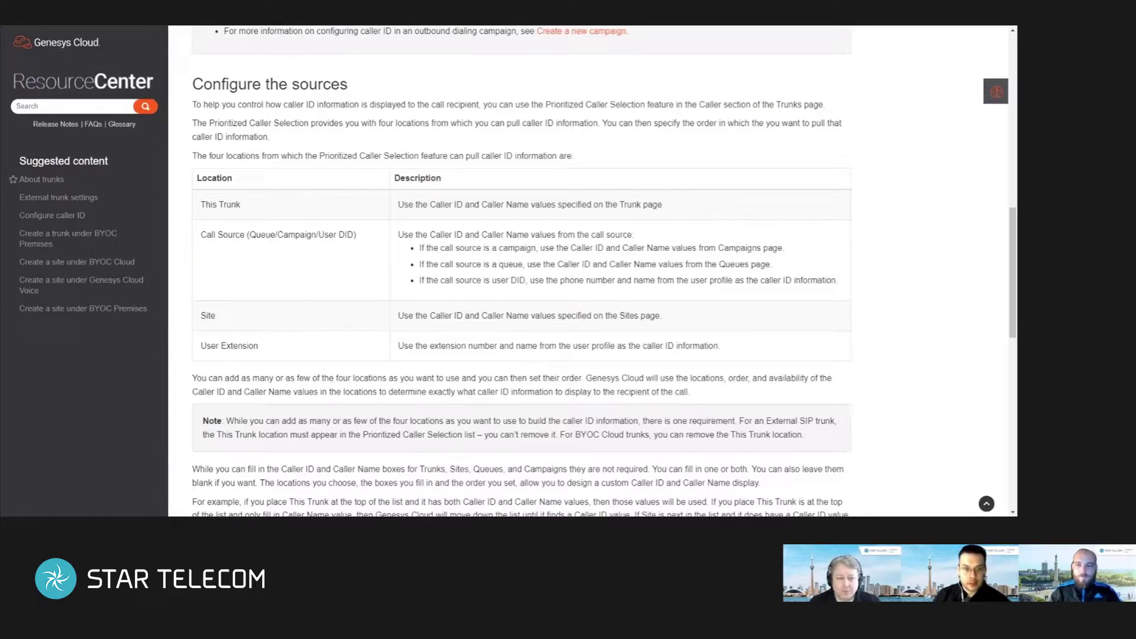
key(ctrl+Tab)
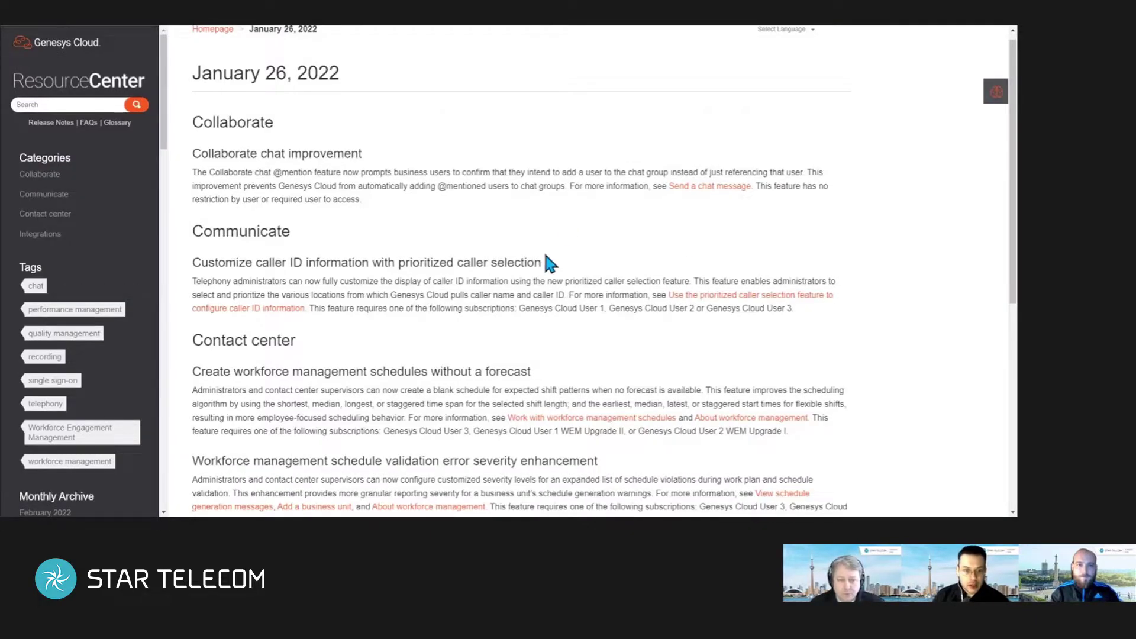
drag(1013, 224, 1010, 377)
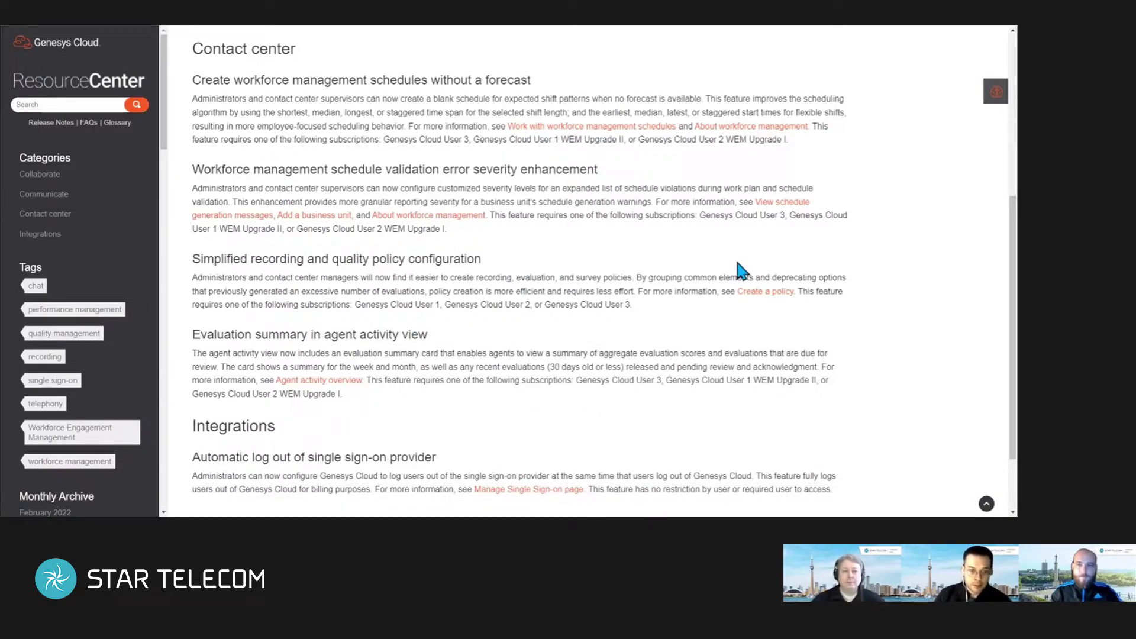
scroll(737, 269, up, 5)
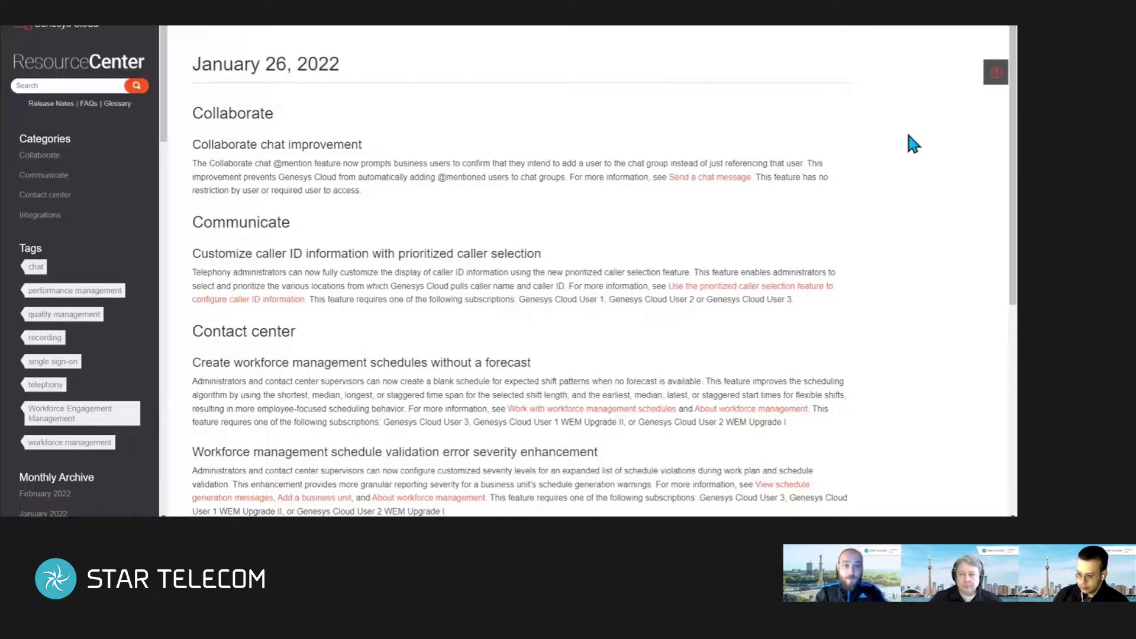
scroll(525, 291, down, 1)
scroll(296, 120, down, 4)
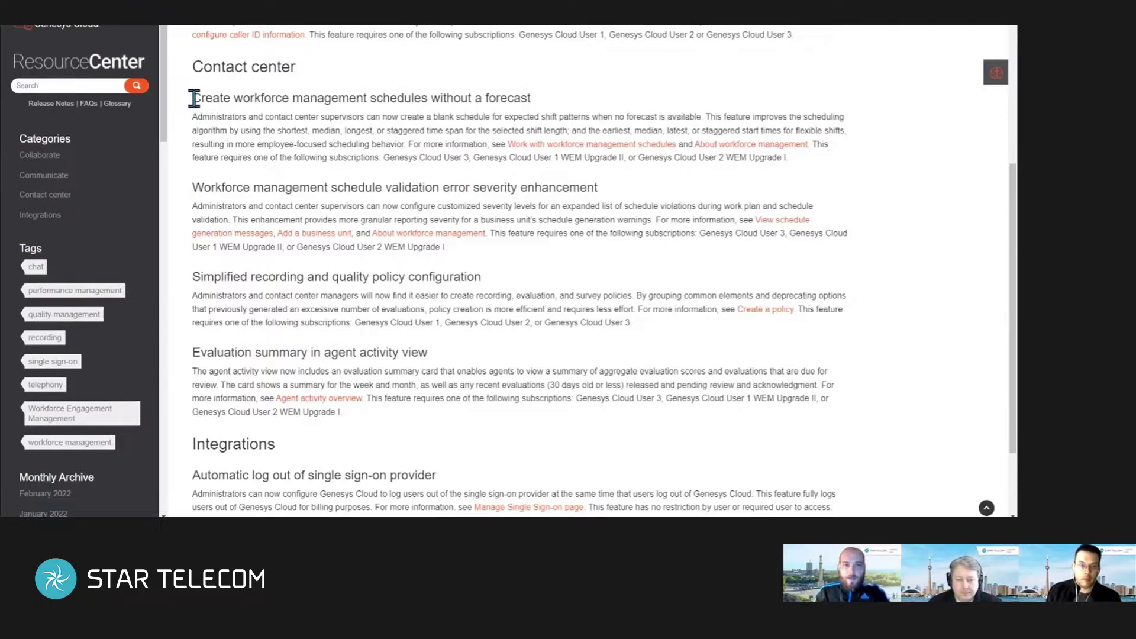
drag(195, 98, 527, 101)
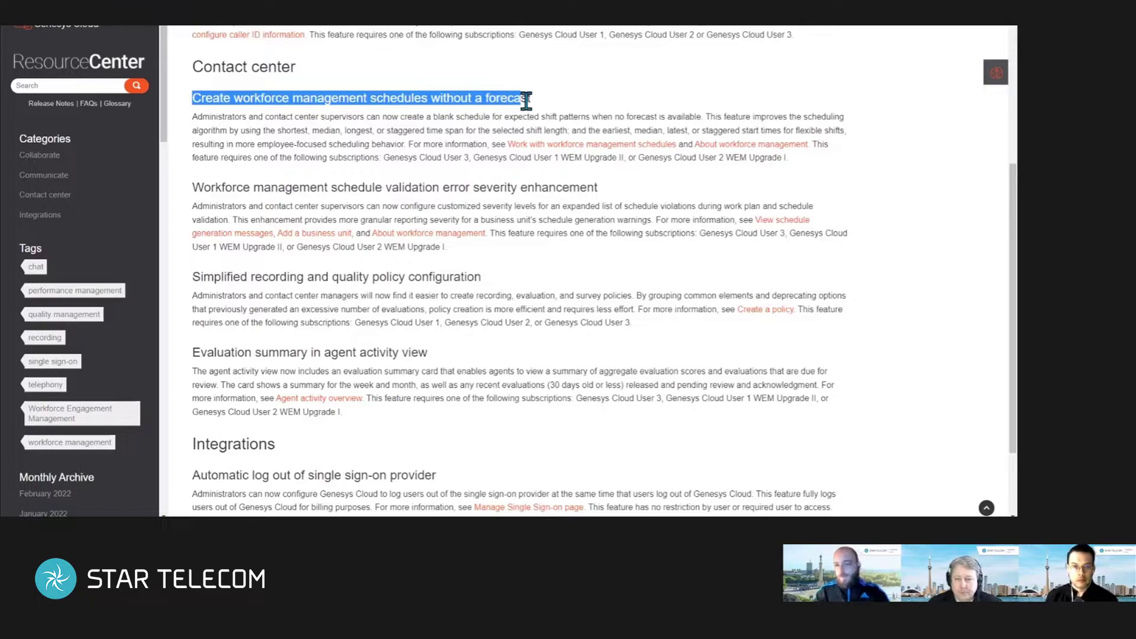
click(550, 98)
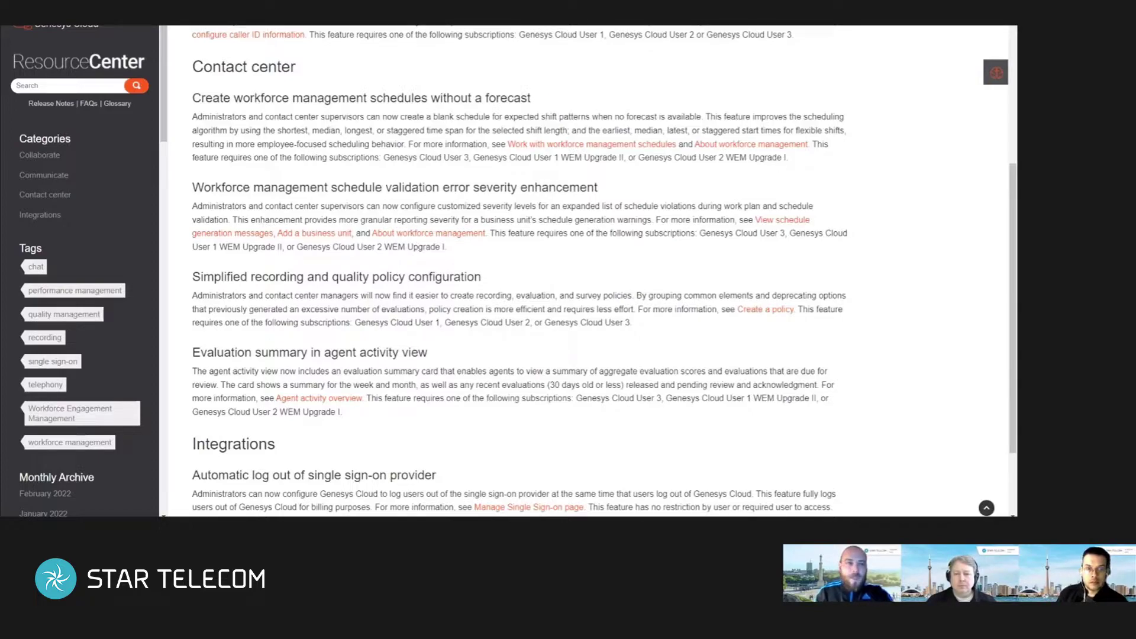
In Genesys Cloud workforce management, start generating a schedule for the week of 02/14/2022 using the Create Schedule Without Forecast method.
key(ctrl+Tab)
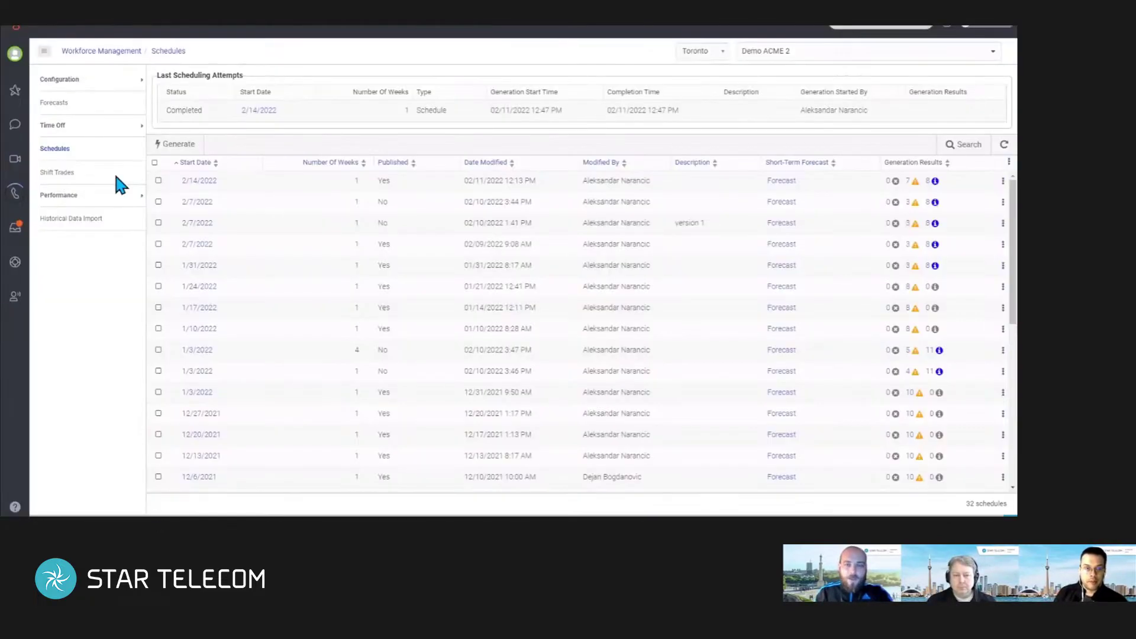
click(179, 144)
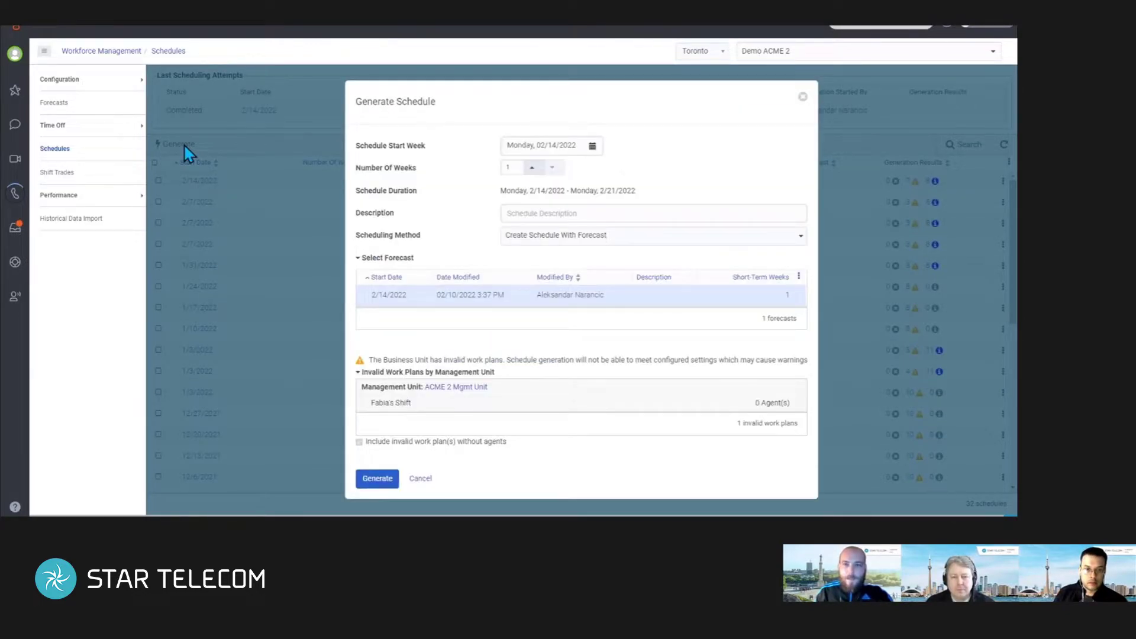
click(593, 146)
click(520, 244)
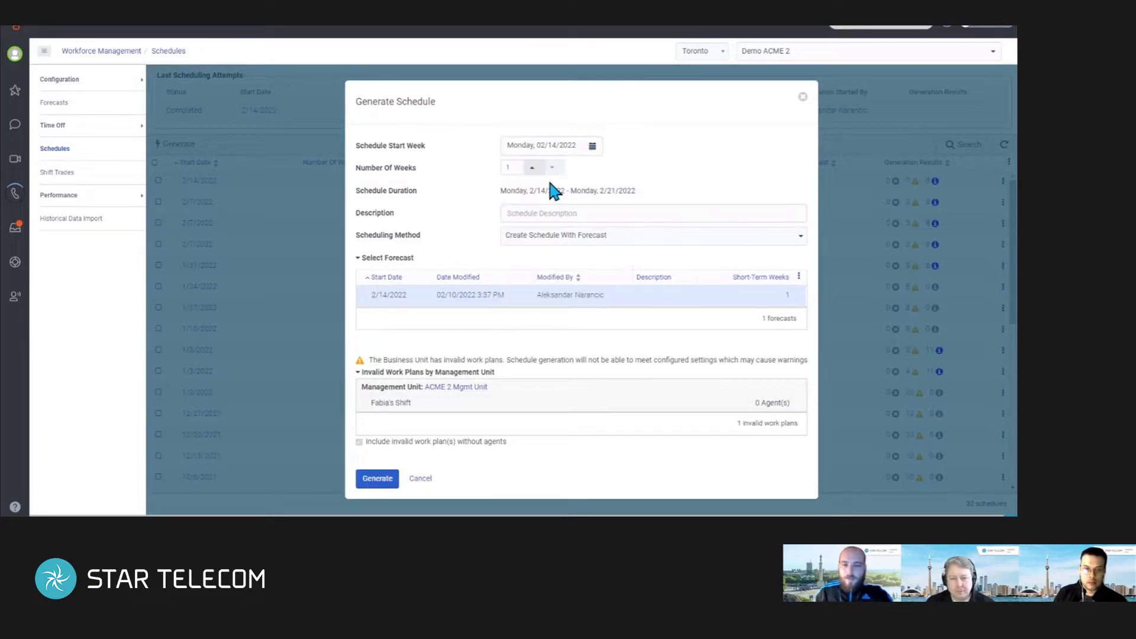
click(578, 236)
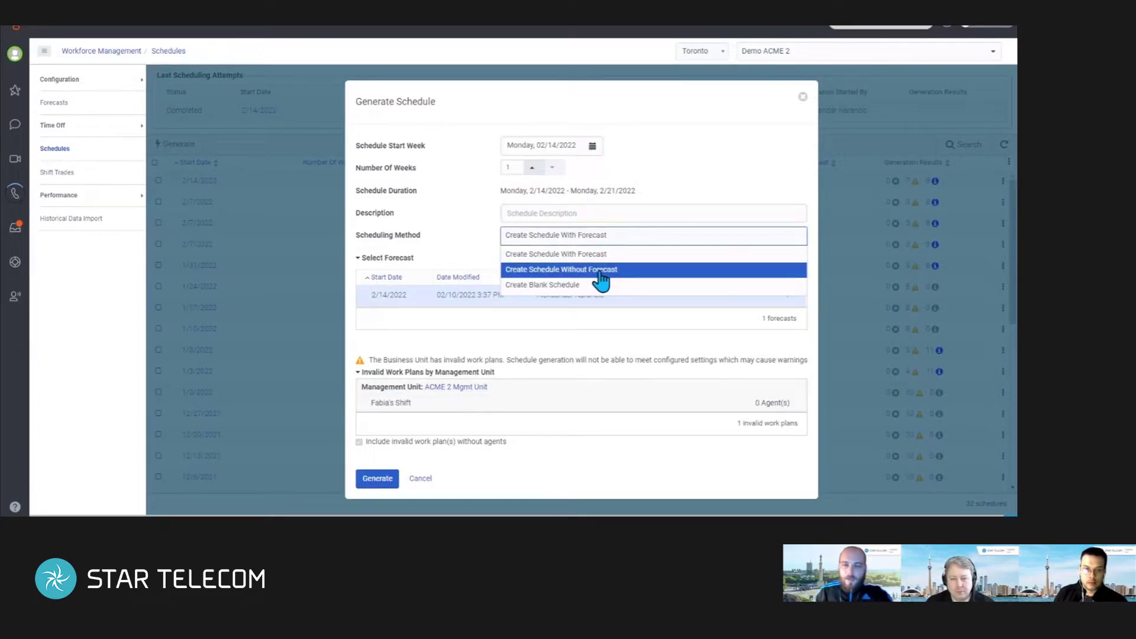
click(564, 271)
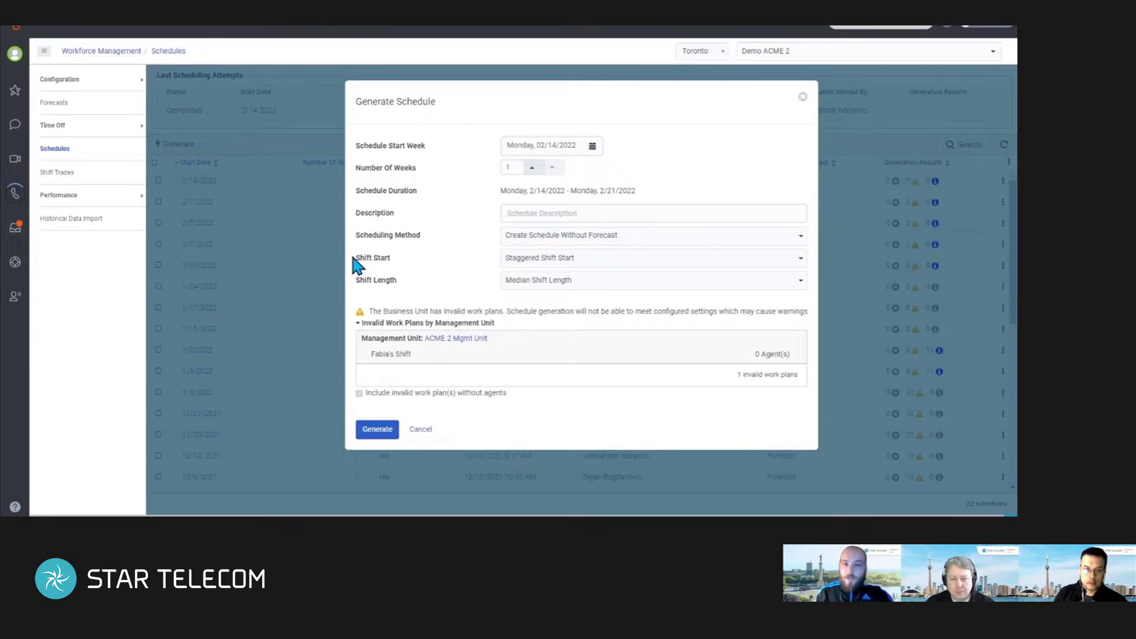
Review the shift start options for the new schedule and choose Staggered Shift Start.
click(588, 260)
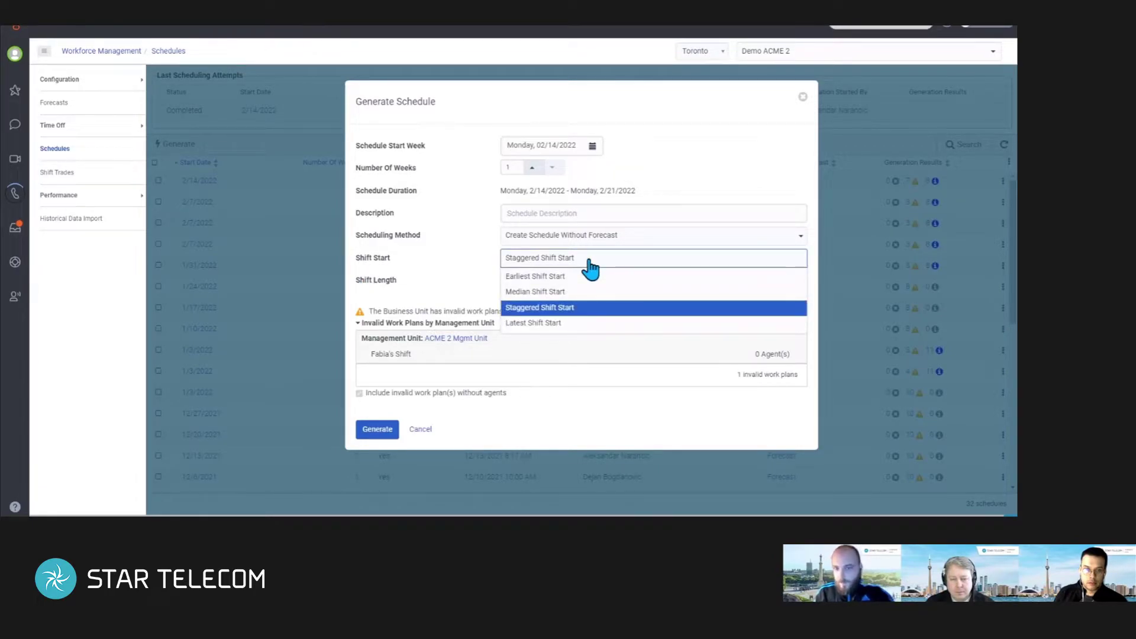
click(548, 265)
click(577, 265)
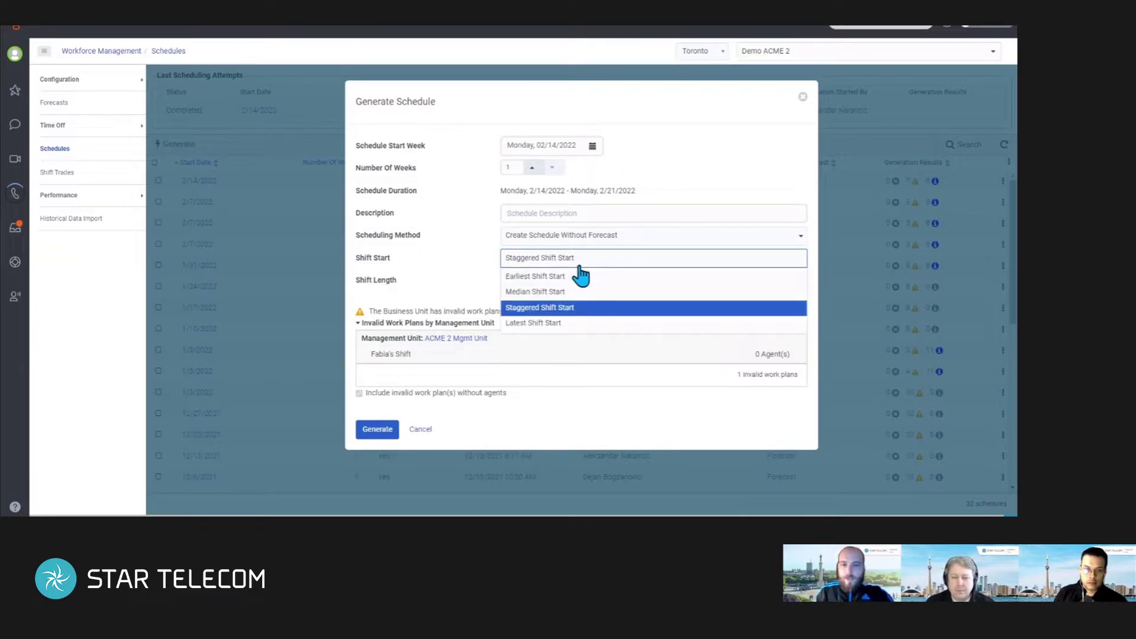
click(577, 315)
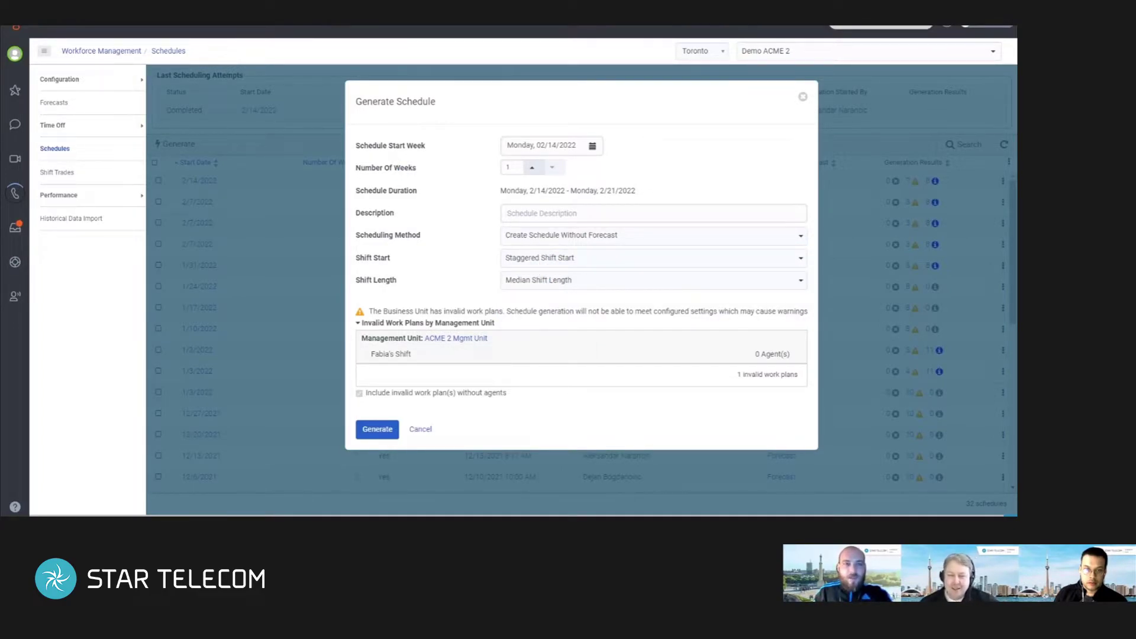
Inspect Shift 1's start window in the Early - Flex work plan and reselect Staggered Shift Start for the new schedule.
click(254, 26)
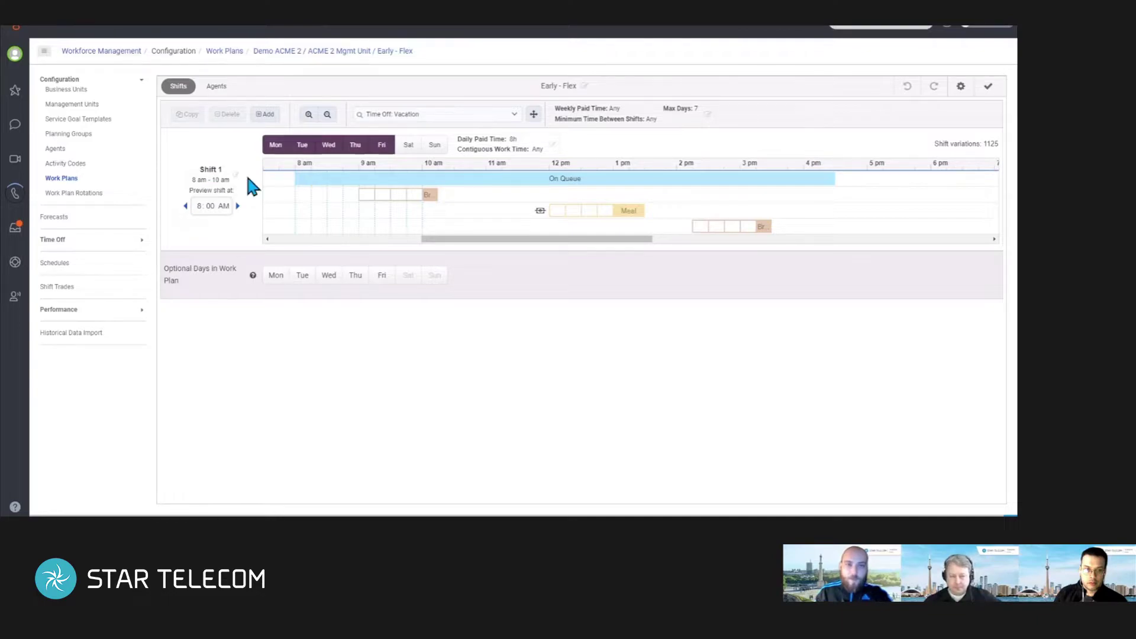
drag(294, 179, 358, 178)
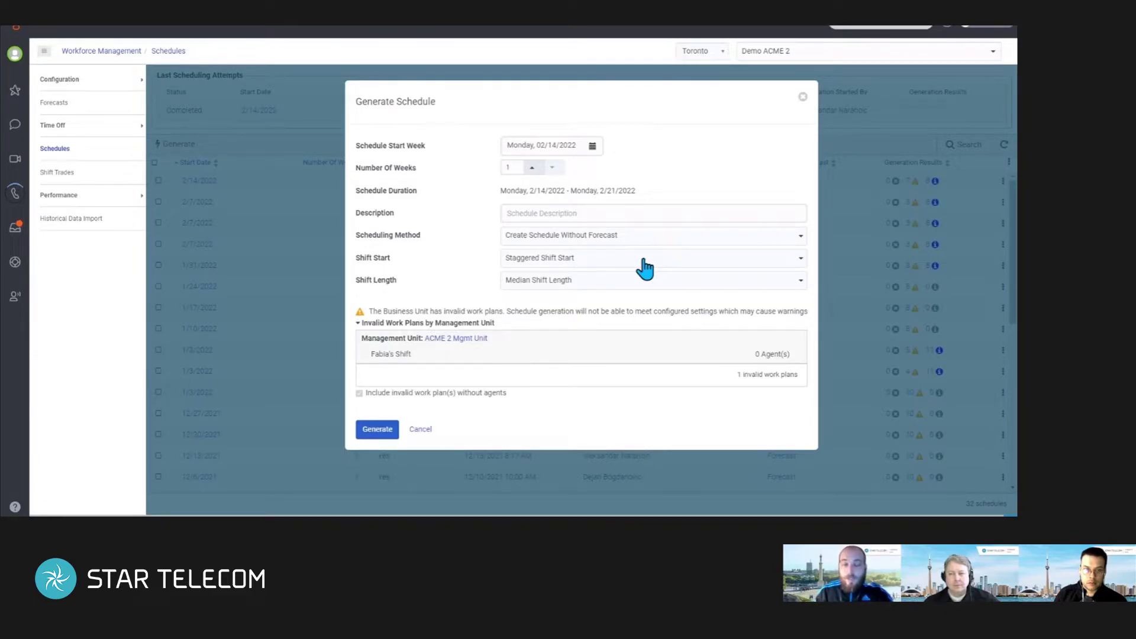
click(644, 261)
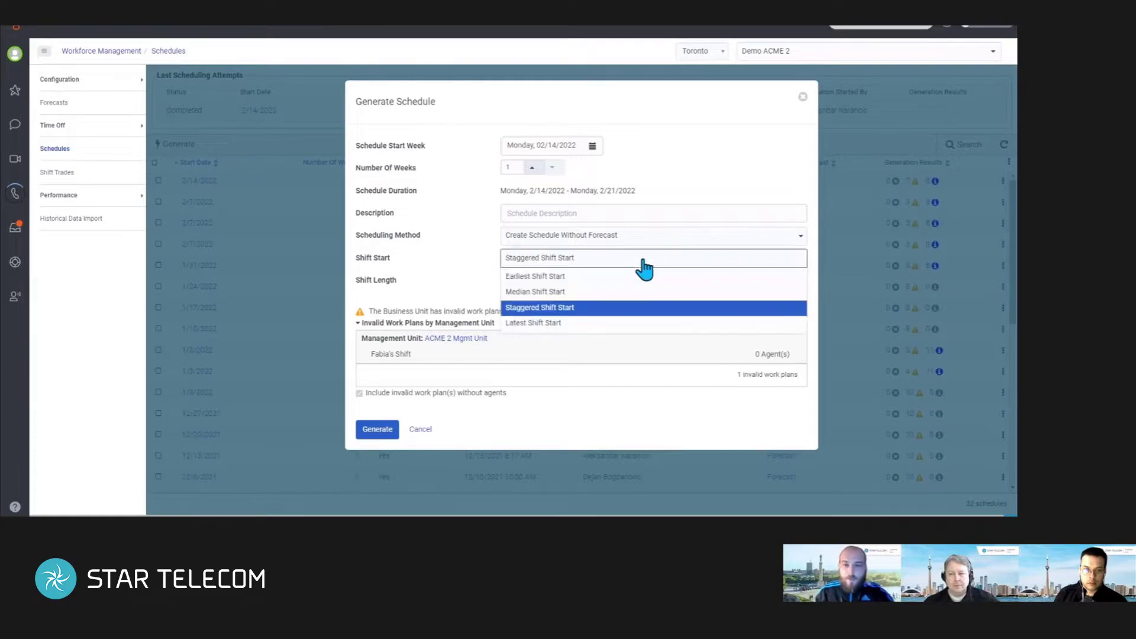
click(574, 307)
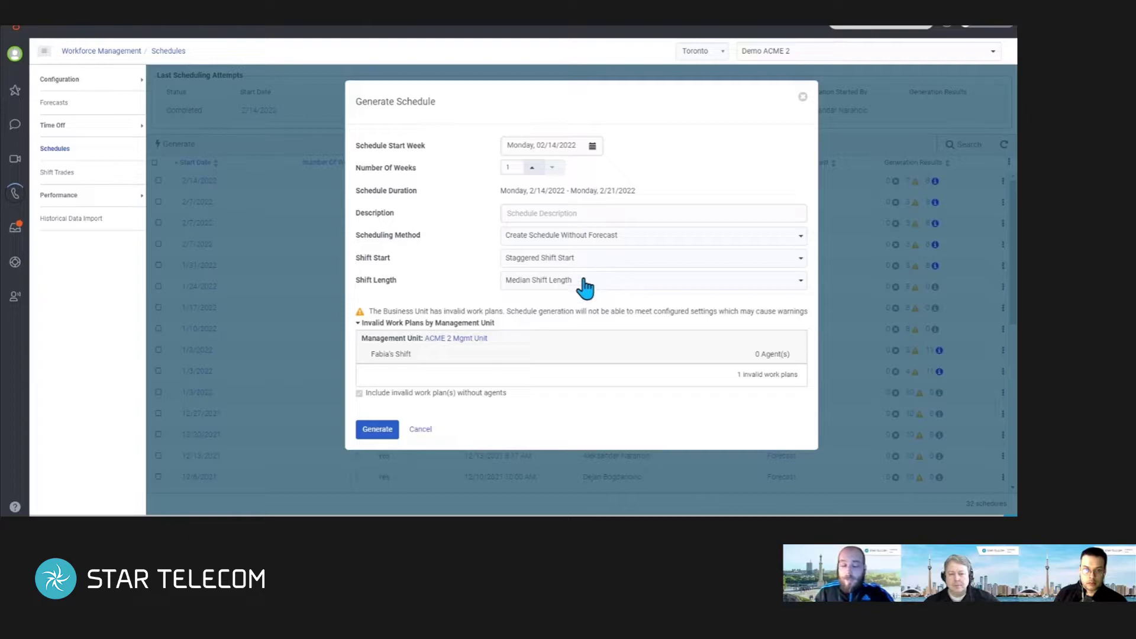
Review the shift length options and set the new schedule to Staggered Shift Length.
click(595, 286)
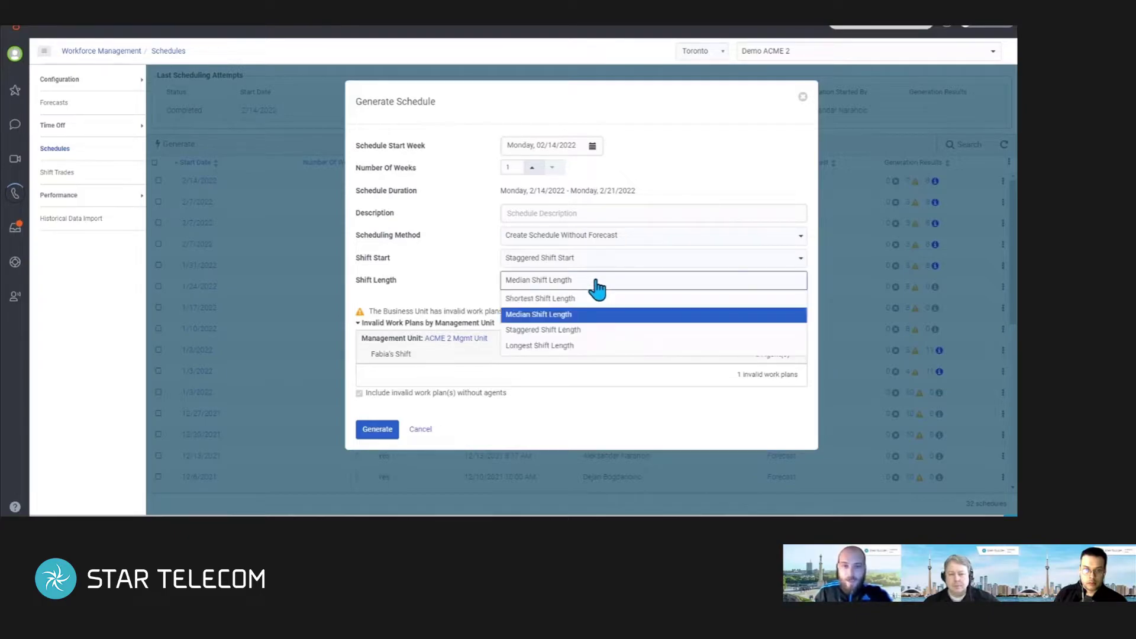
click(583, 278)
click(579, 285)
click(564, 330)
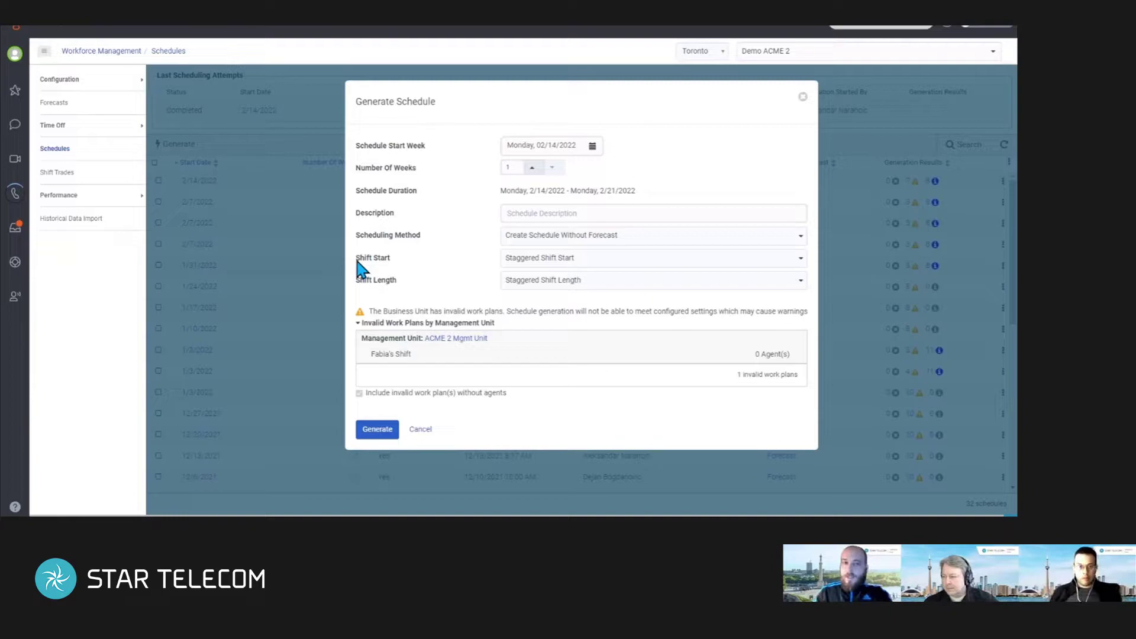
Generate the schedule, then open the new unpublished 2/14/2022 schedule in the agent view.
click(379, 435)
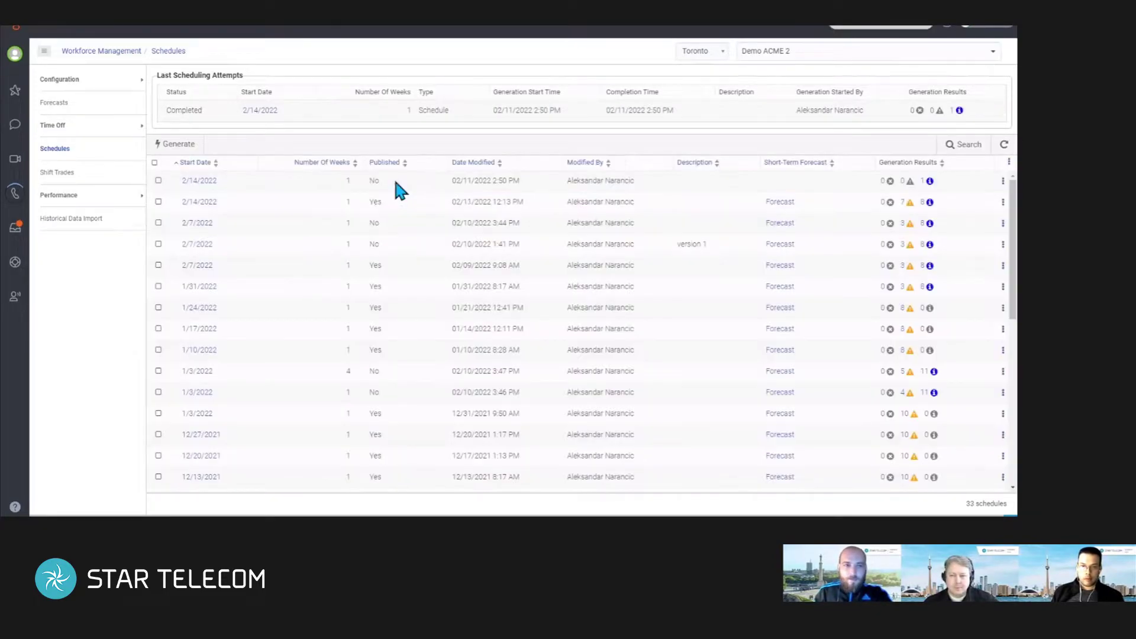
click(209, 188)
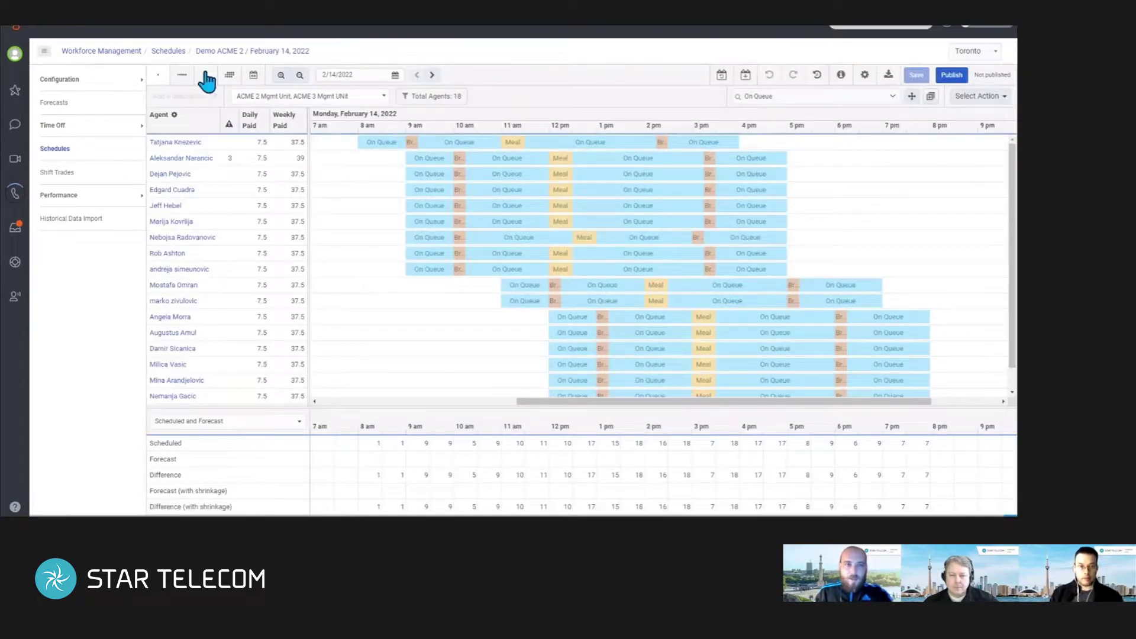
click(207, 79)
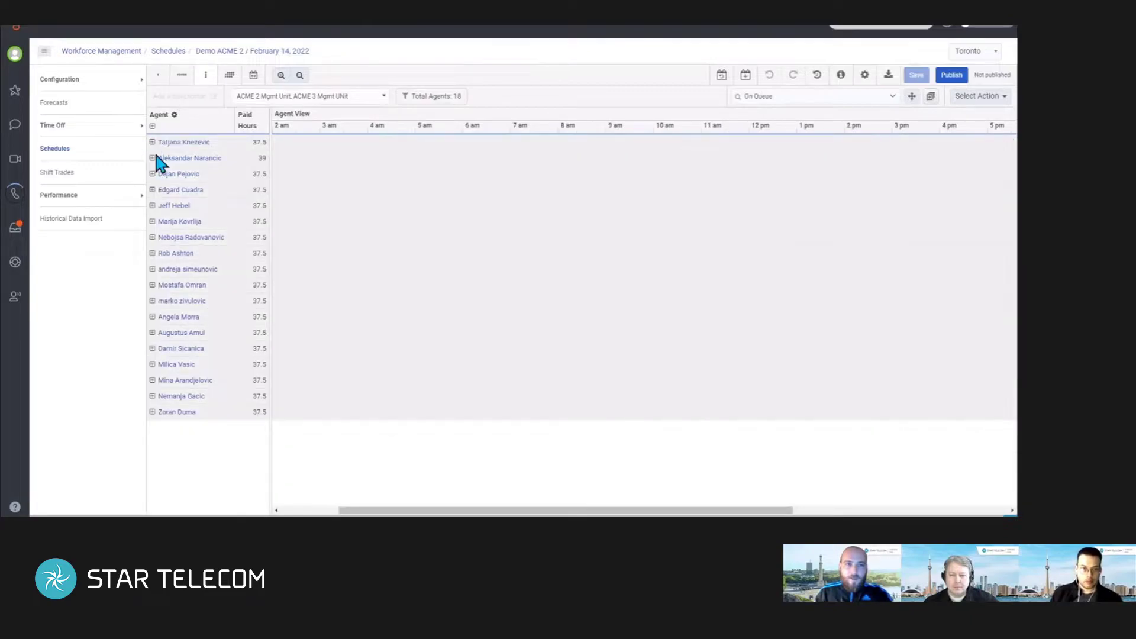
Examine the weekly shifts, breaks and vacation days of several individual agents in the generated schedule.
click(152, 158)
mouse_move(633, 198)
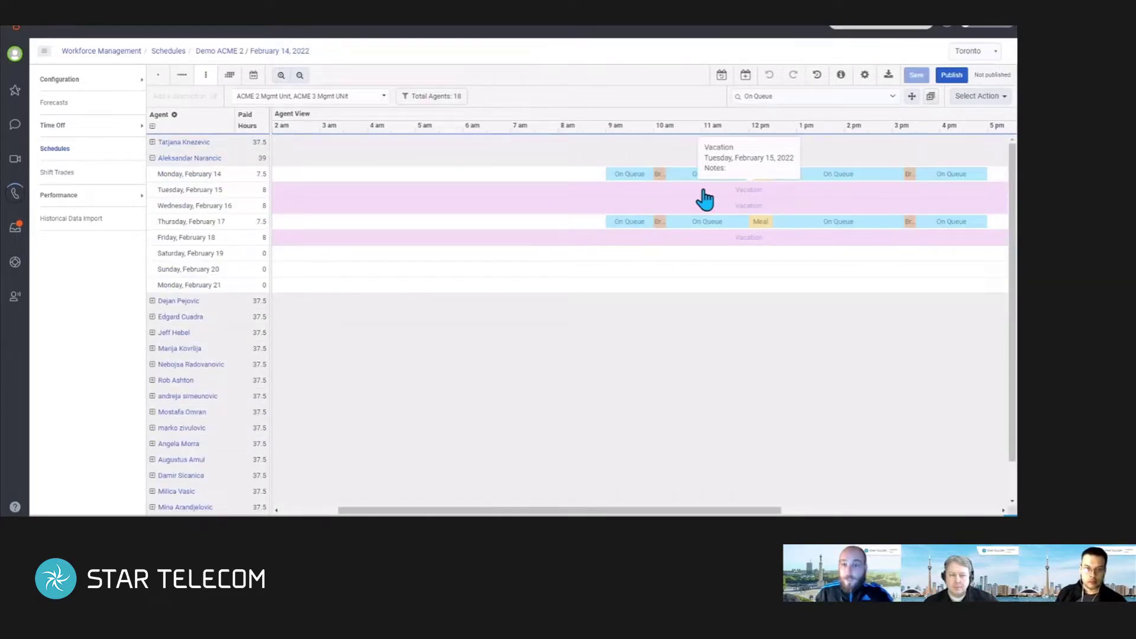
click(152, 159)
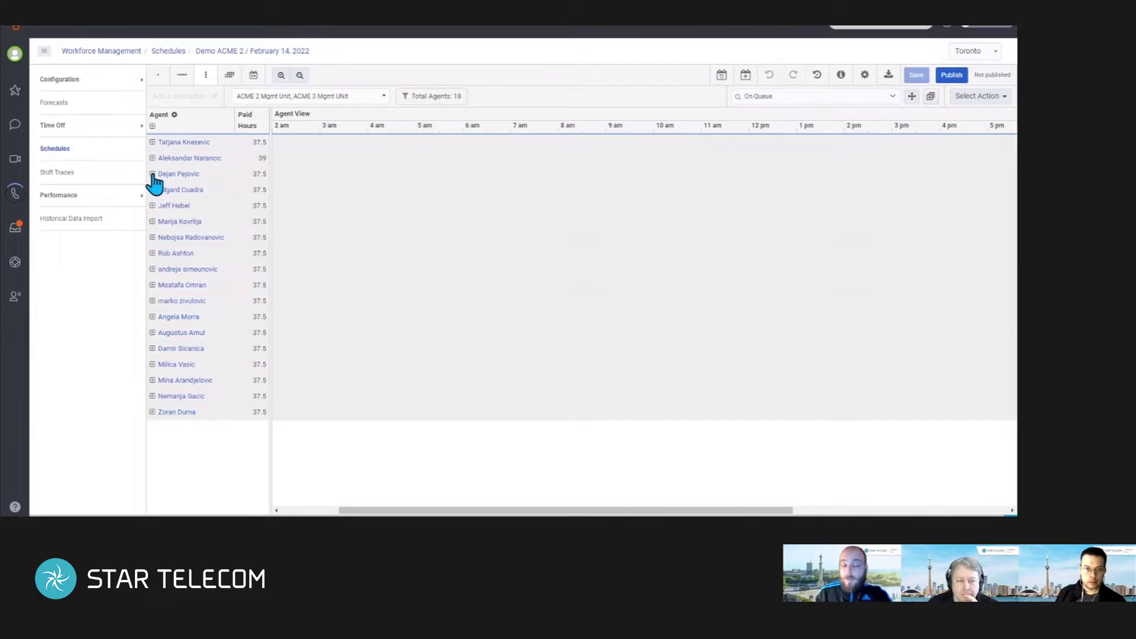
click(152, 174)
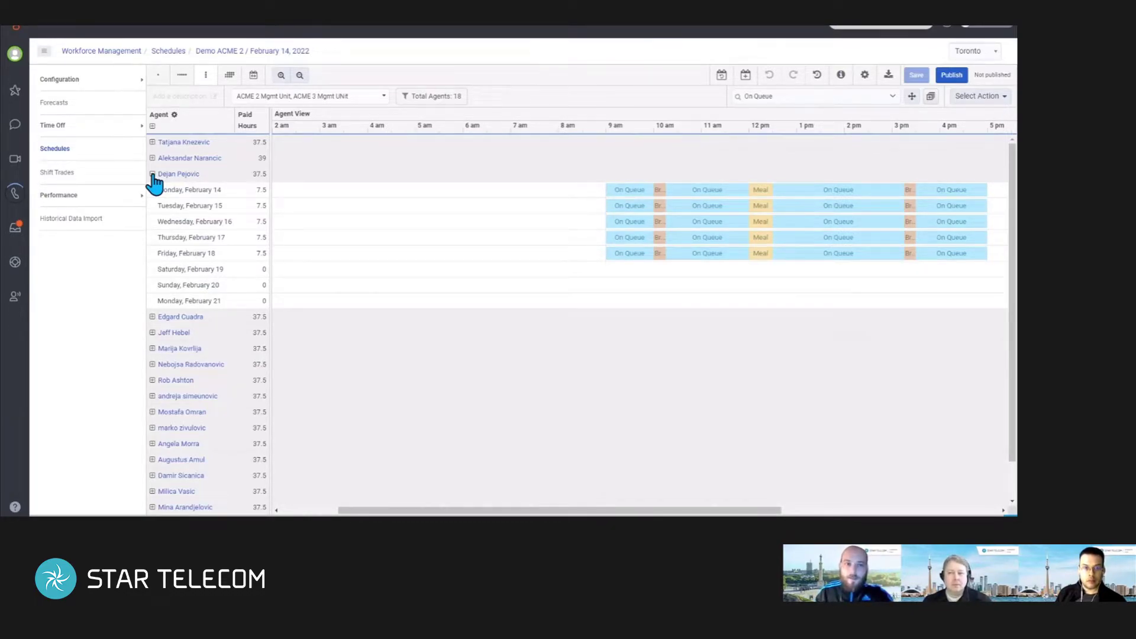
click(153, 174)
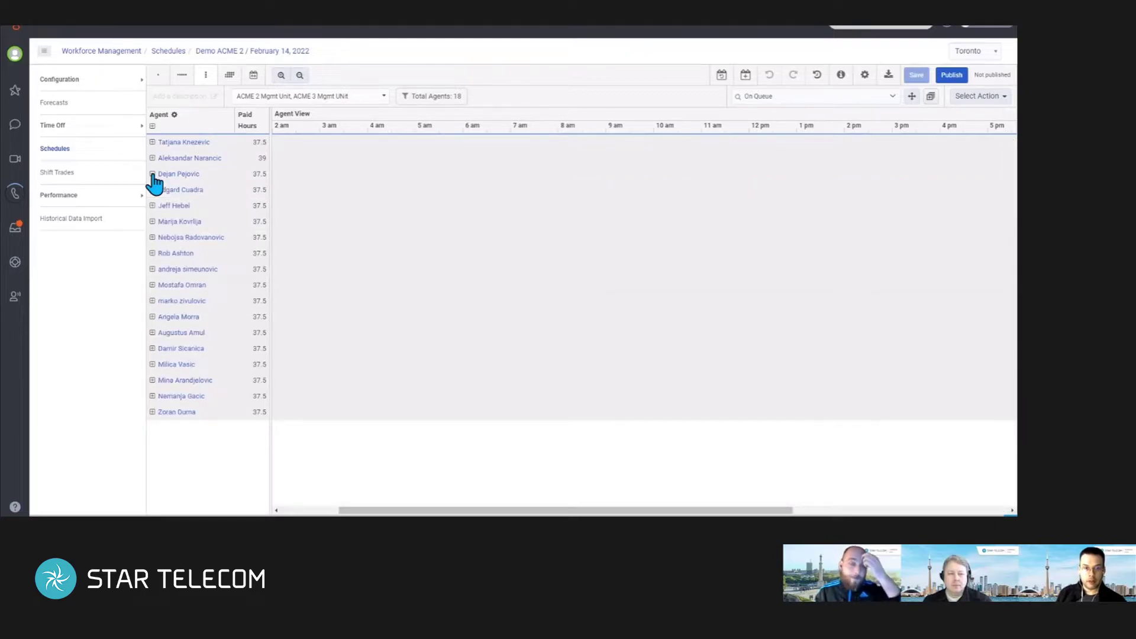
click(152, 222)
click(153, 223)
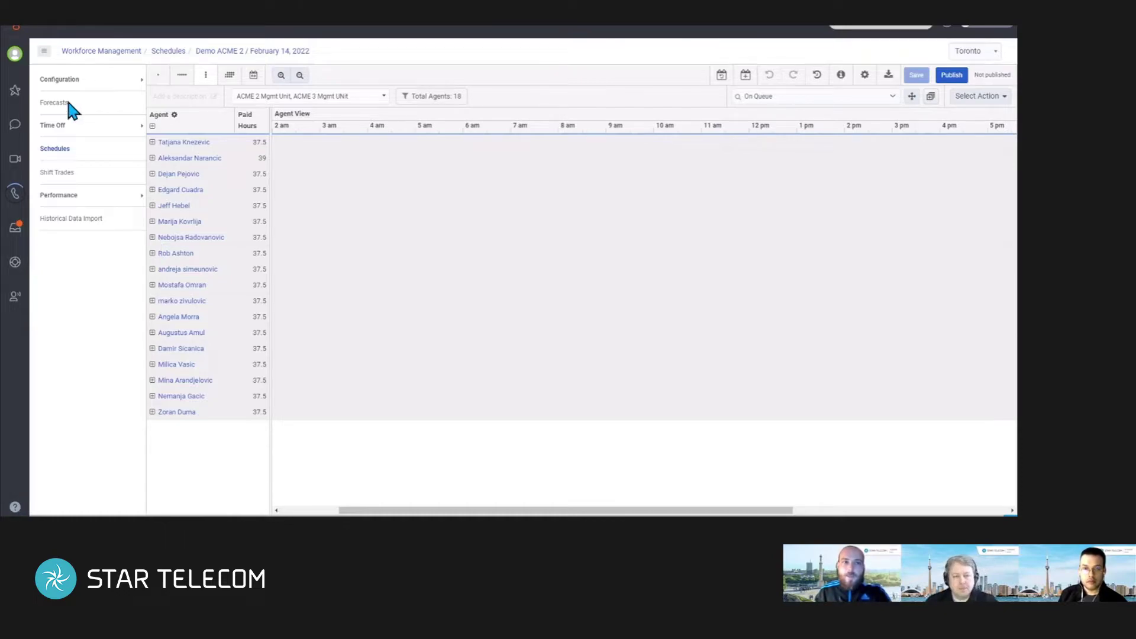
click(73, 80)
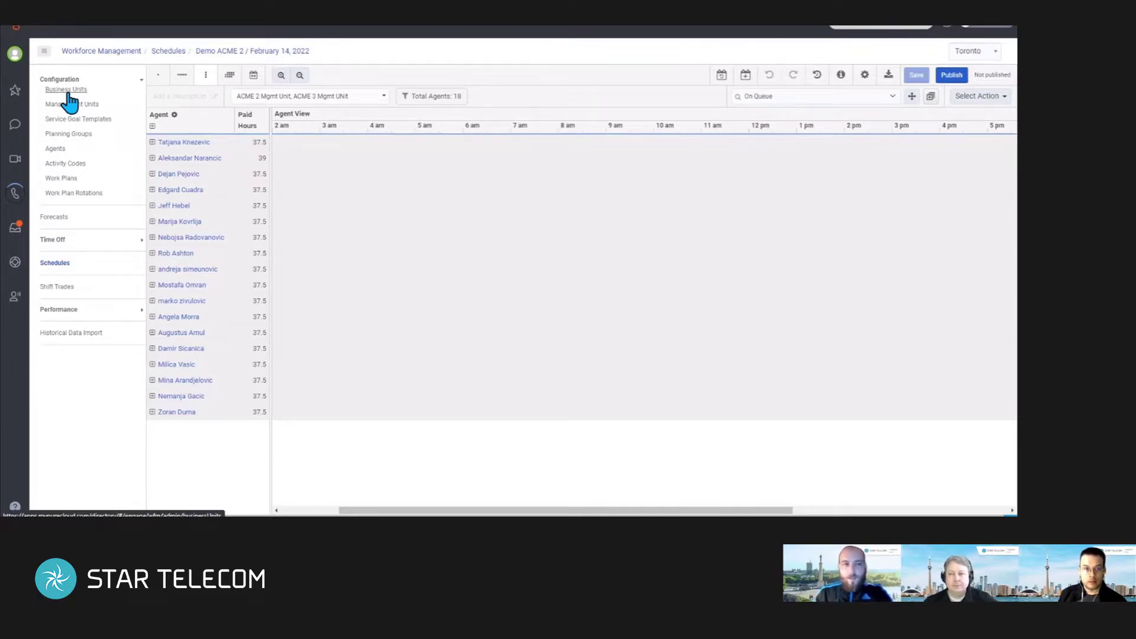
click(103, 85)
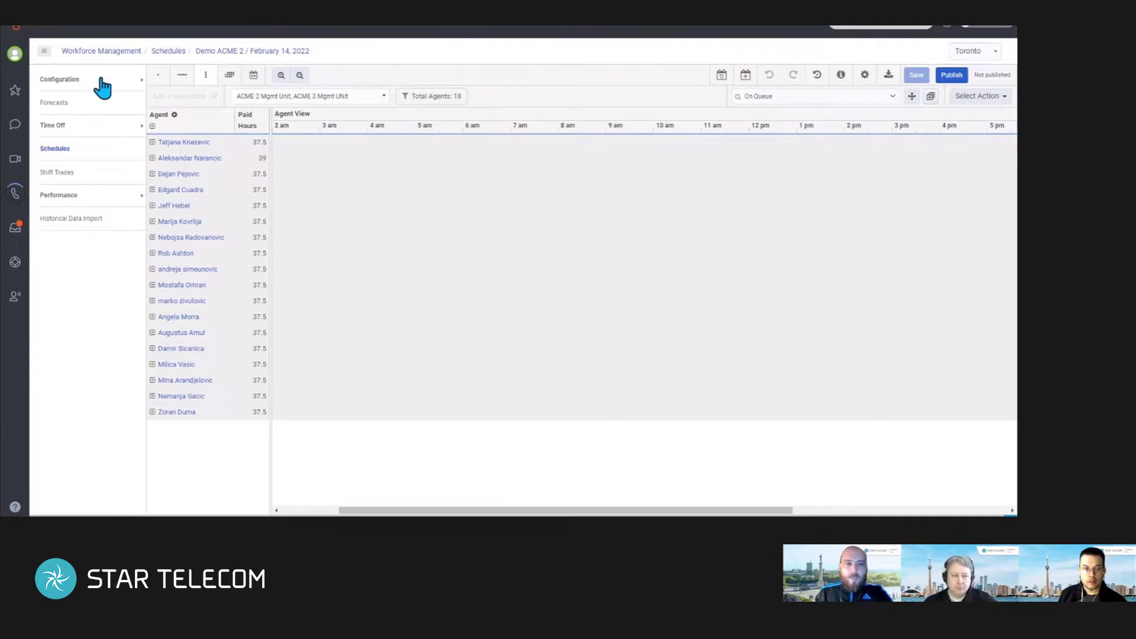
Move the second-listed agent's Thursday, February 17 shift to start about 7:15 AM and save the changes while returning to the schedule list.
click(153, 158)
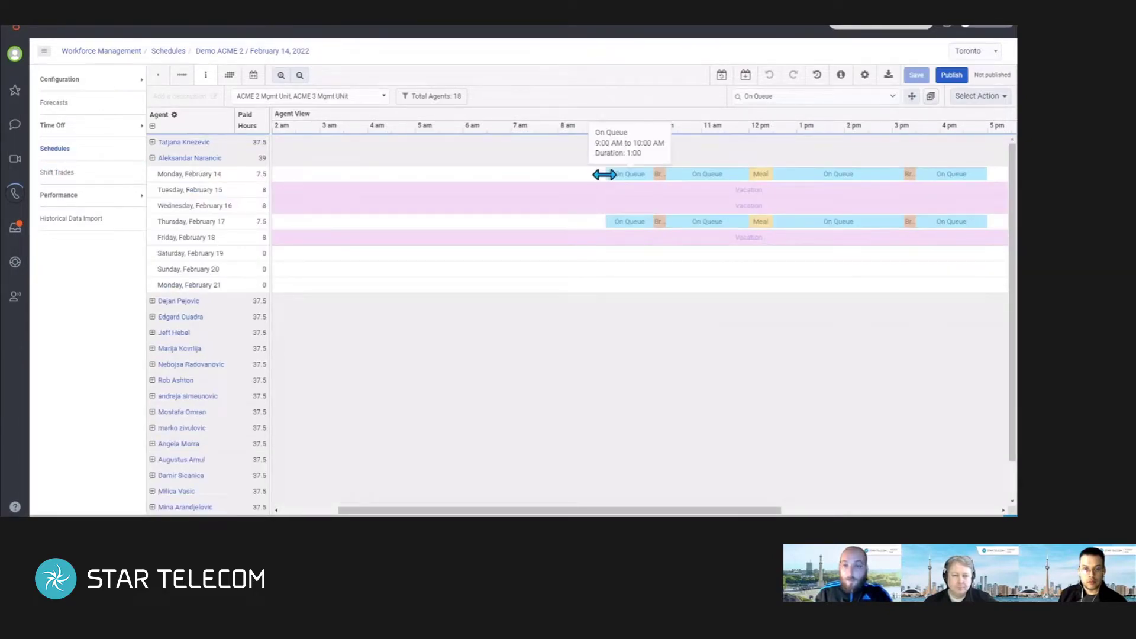
mouse_move(611, 174)
mouse_down()
mouse_move(570, 174)
mouse_move(606, 174)
mouse_up()
drag(605, 220, 540, 220)
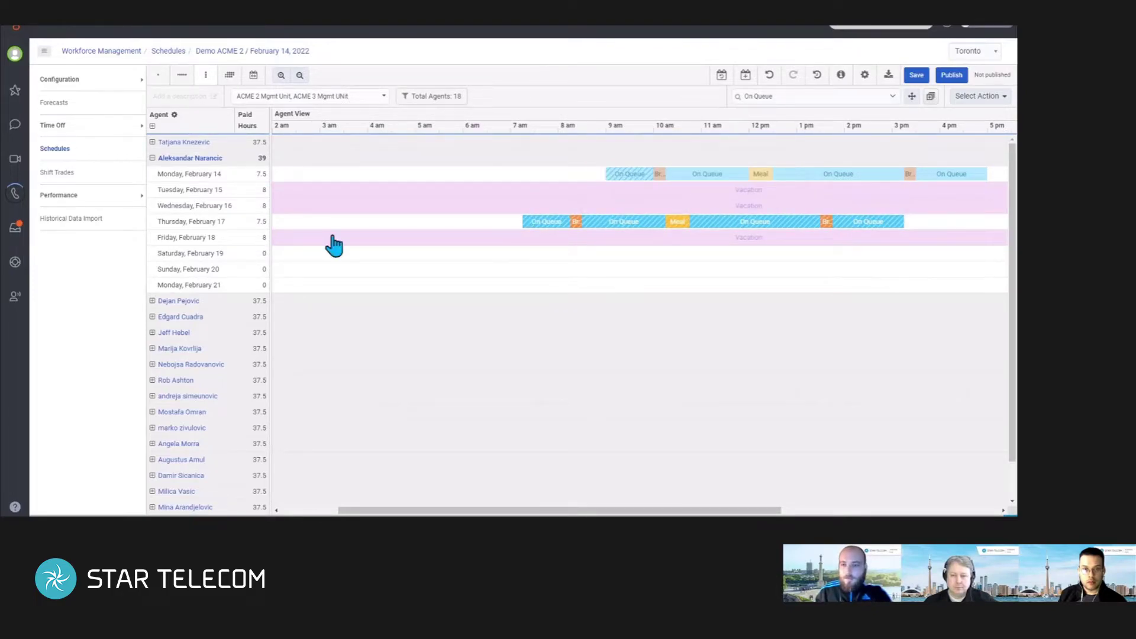
mouse_move(506, 245)
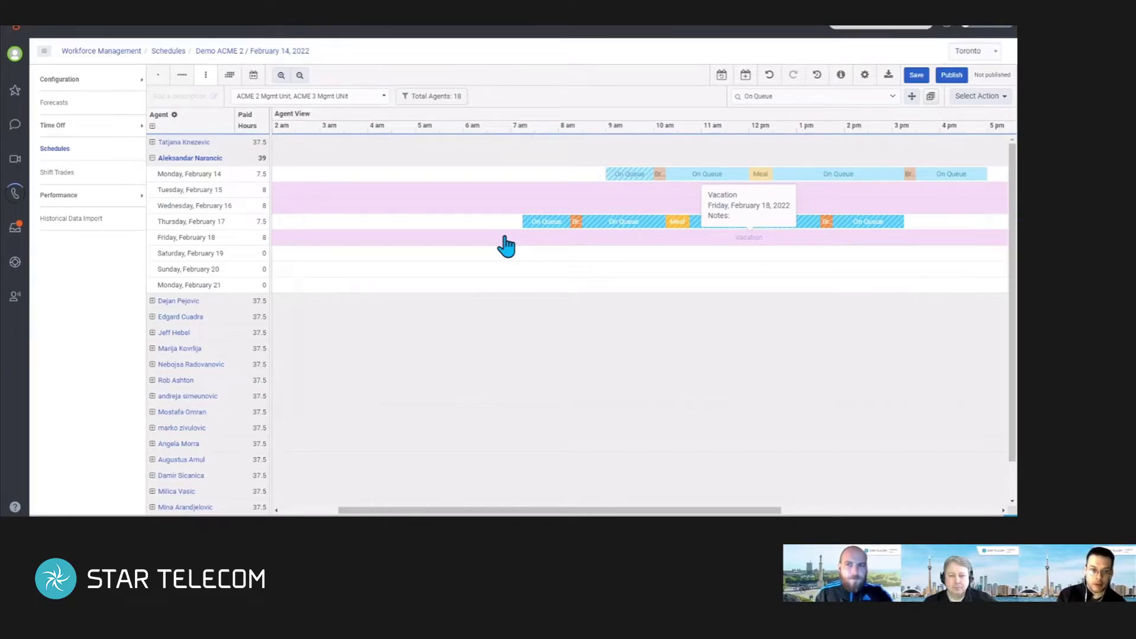
click(55, 149)
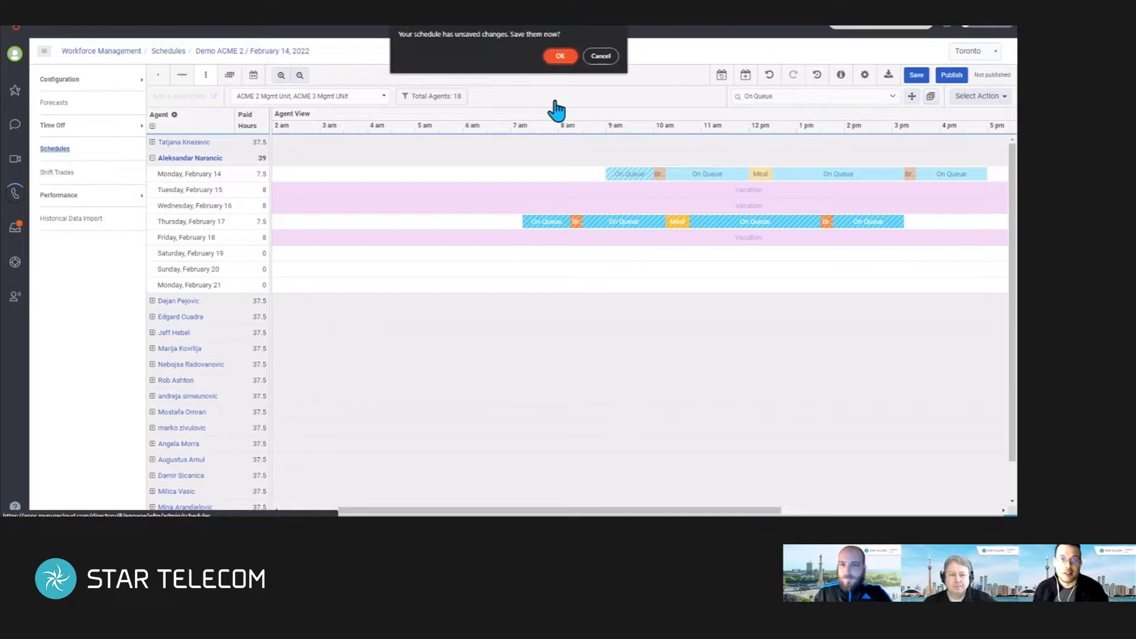
click(562, 57)
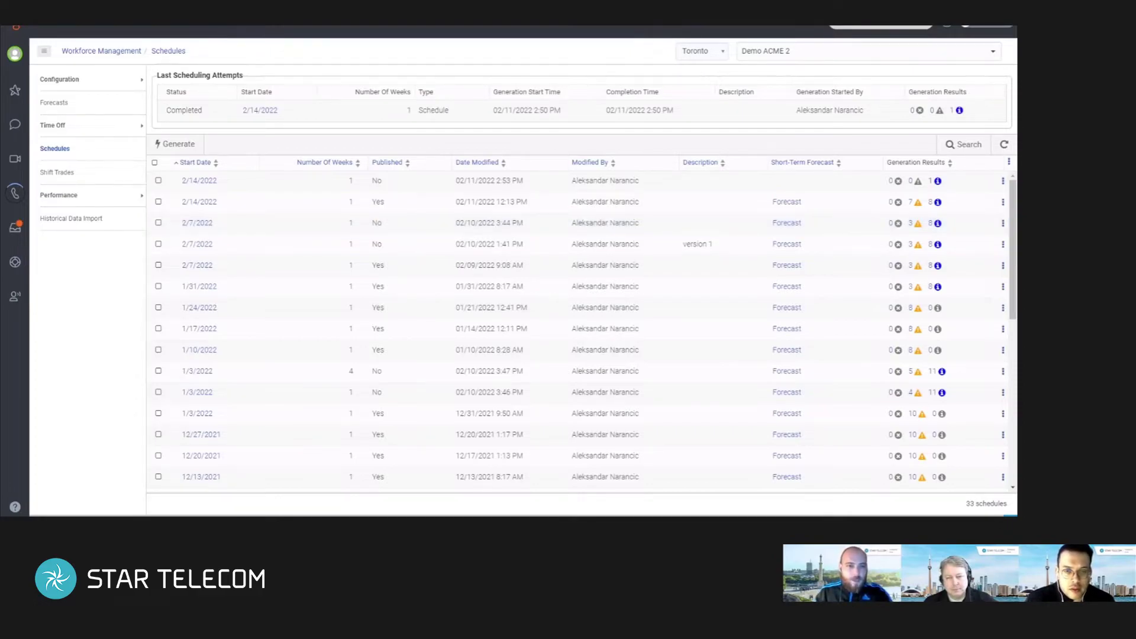
Consult the release note on the workforce management schedule validation error severity enhancement and return to the schedule list.
key(ctrl+Tab)
drag(193, 188, 616, 203)
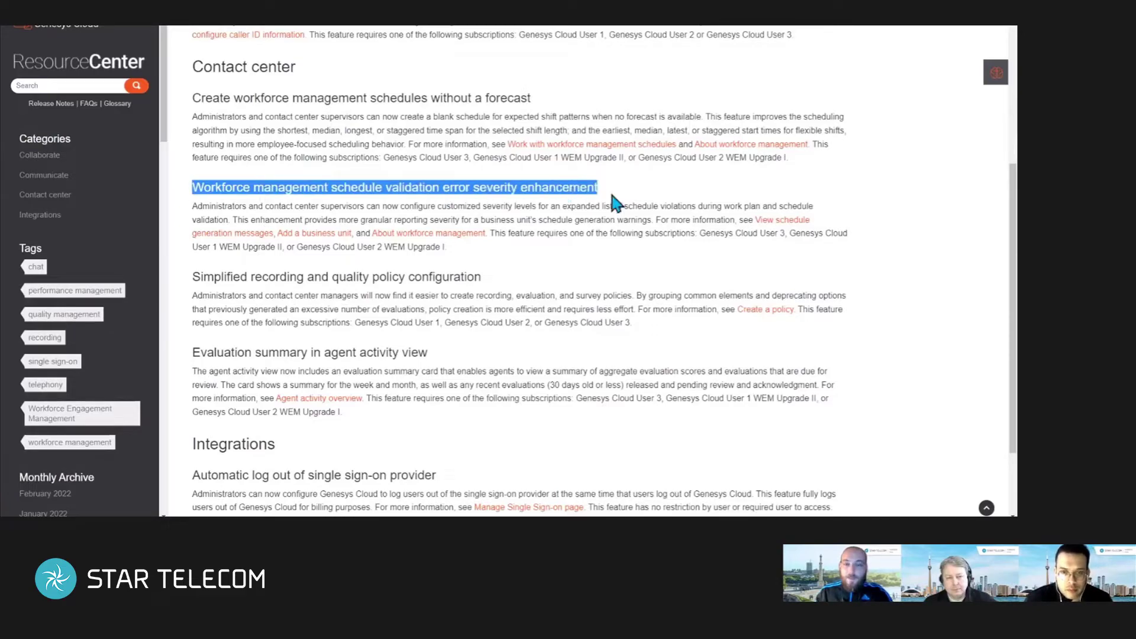
click(615, 191)
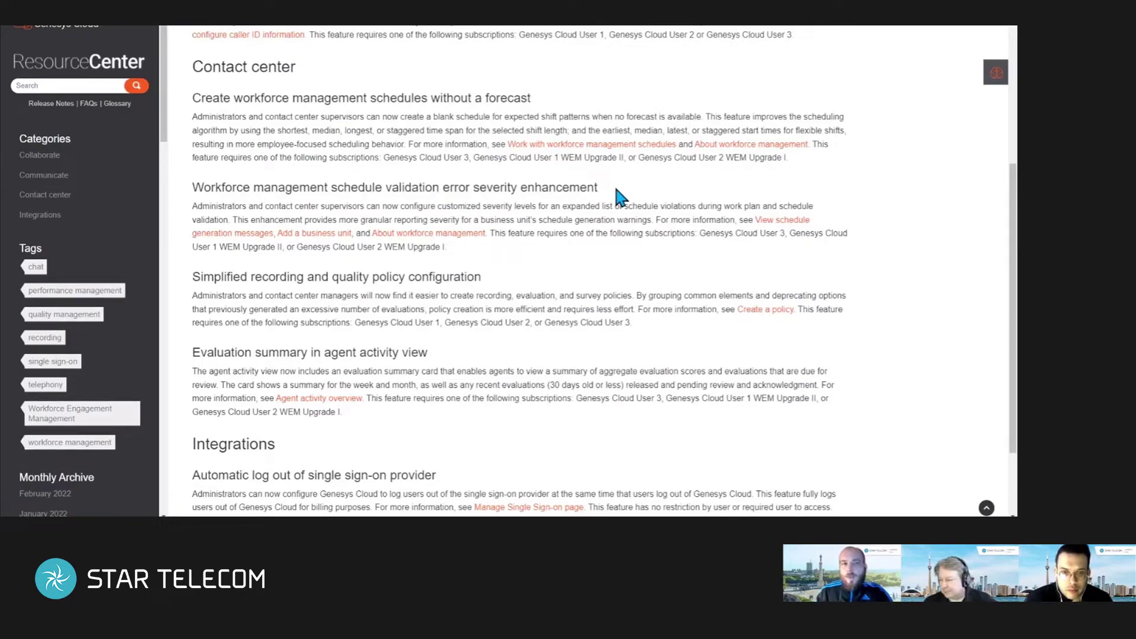
key(ctrl+Tab)
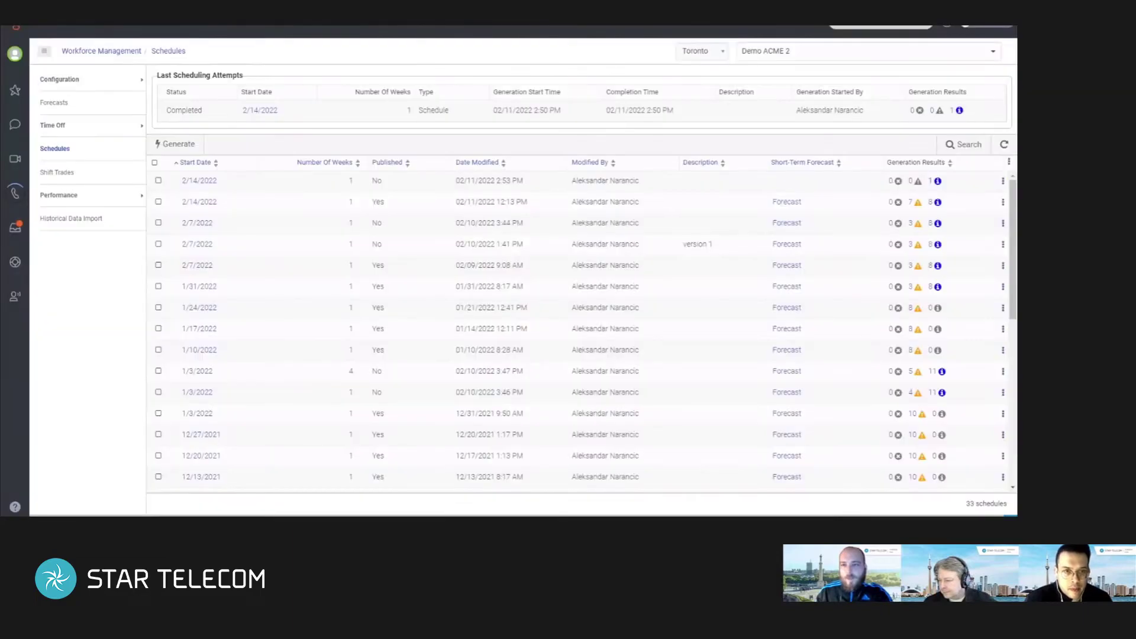
Review the warnings and information messages in the generation results of the published 2/14/2022 schedule, then close them.
click(924, 202)
click(919, 202)
scroll(456, 247, down, 2)
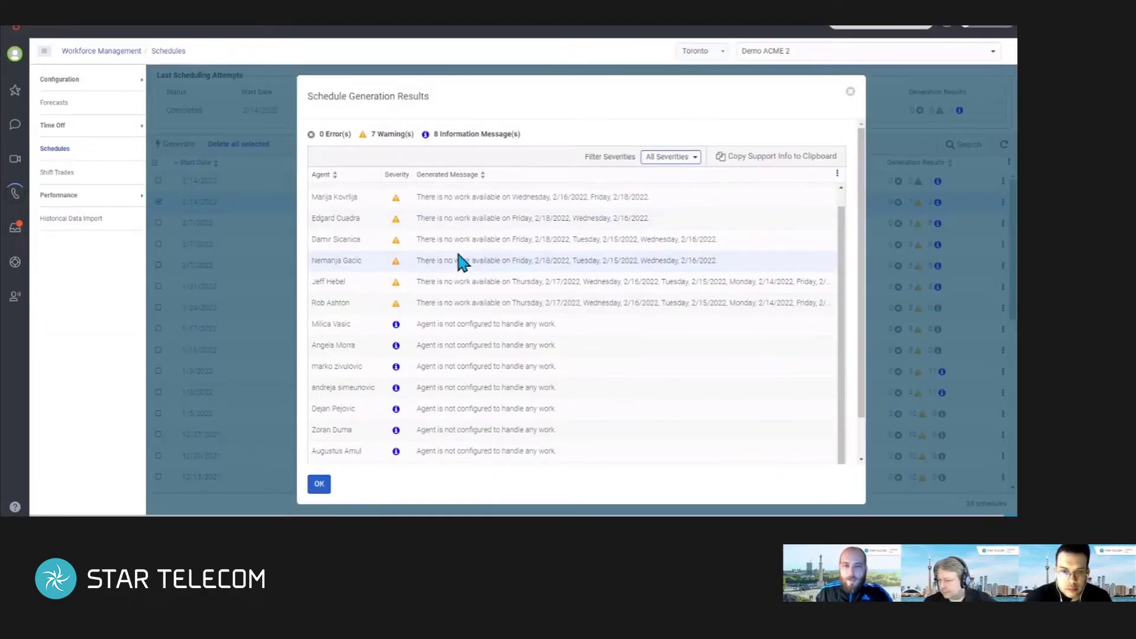
scroll(459, 249, up, 2)
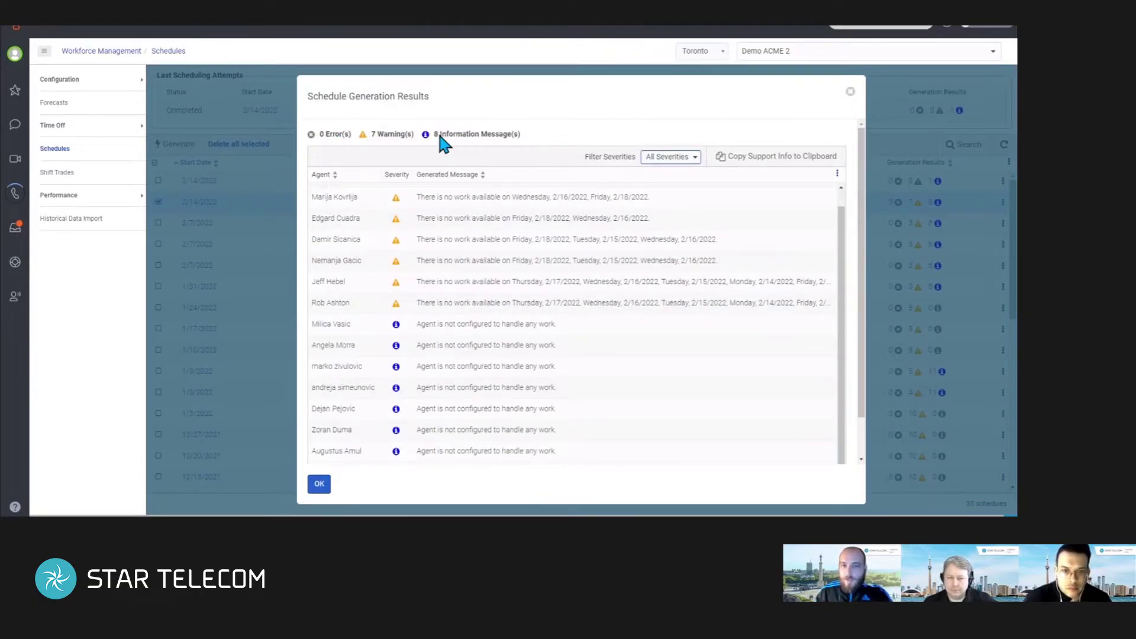
scroll(504, 254, down, 1)
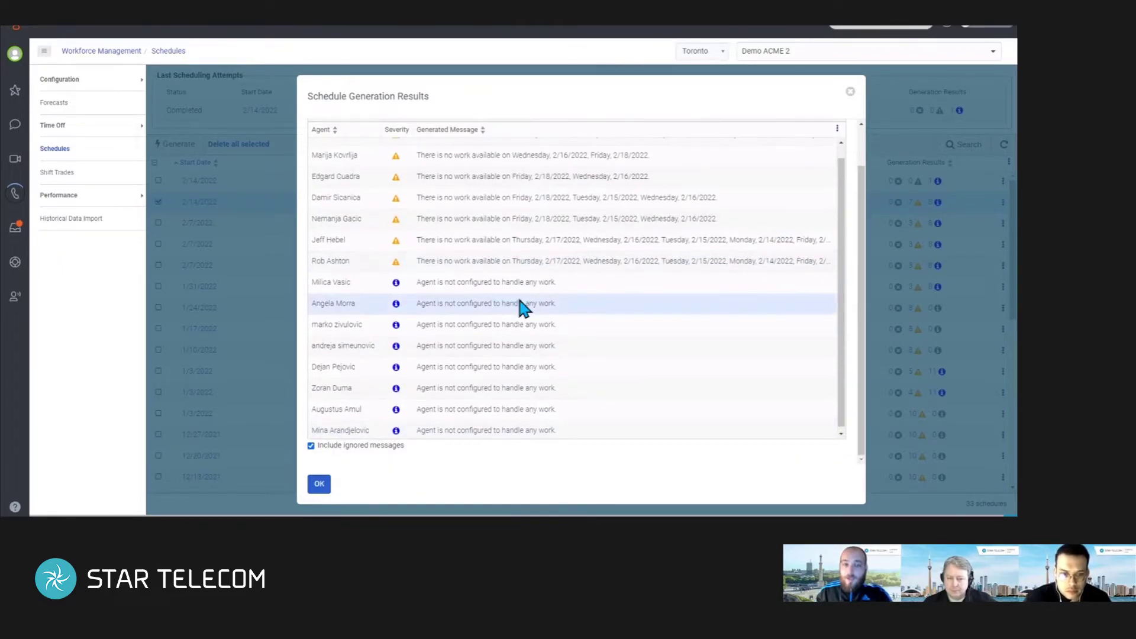
scroll(519, 302, up, 1)
scroll(675, 219, down, 1)
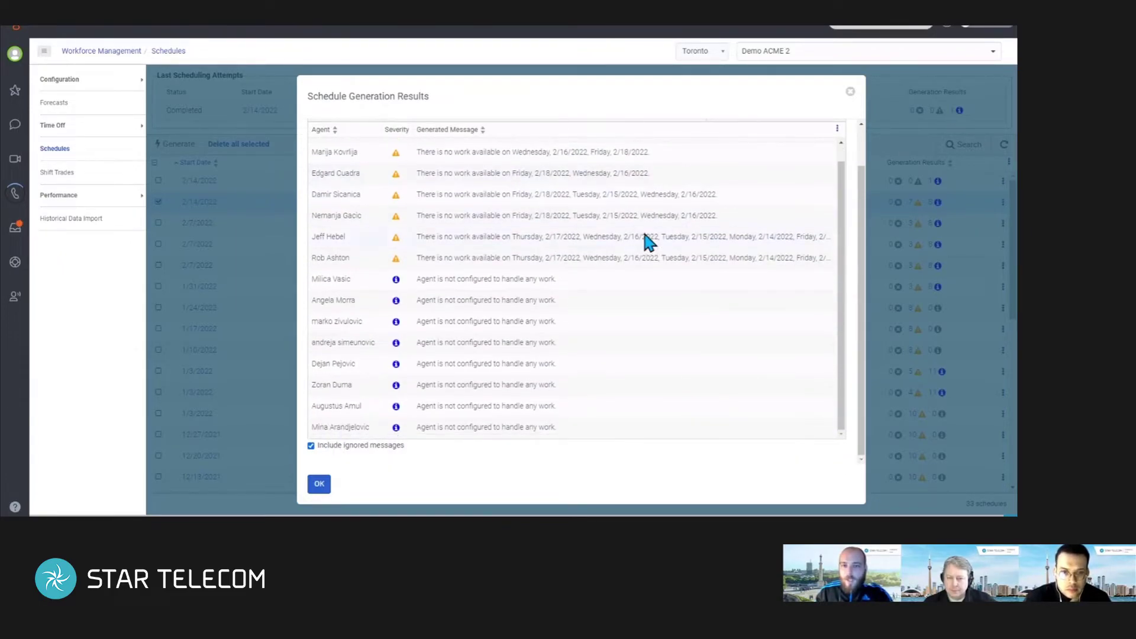
scroll(647, 241, up, 1)
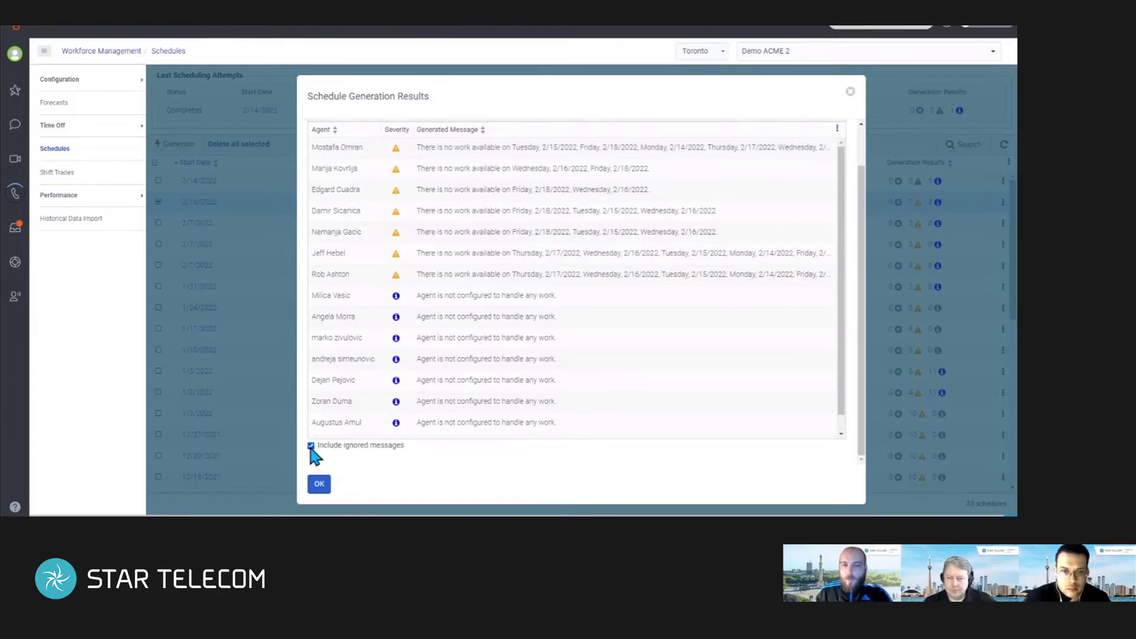
scroll(453, 182, up, 2)
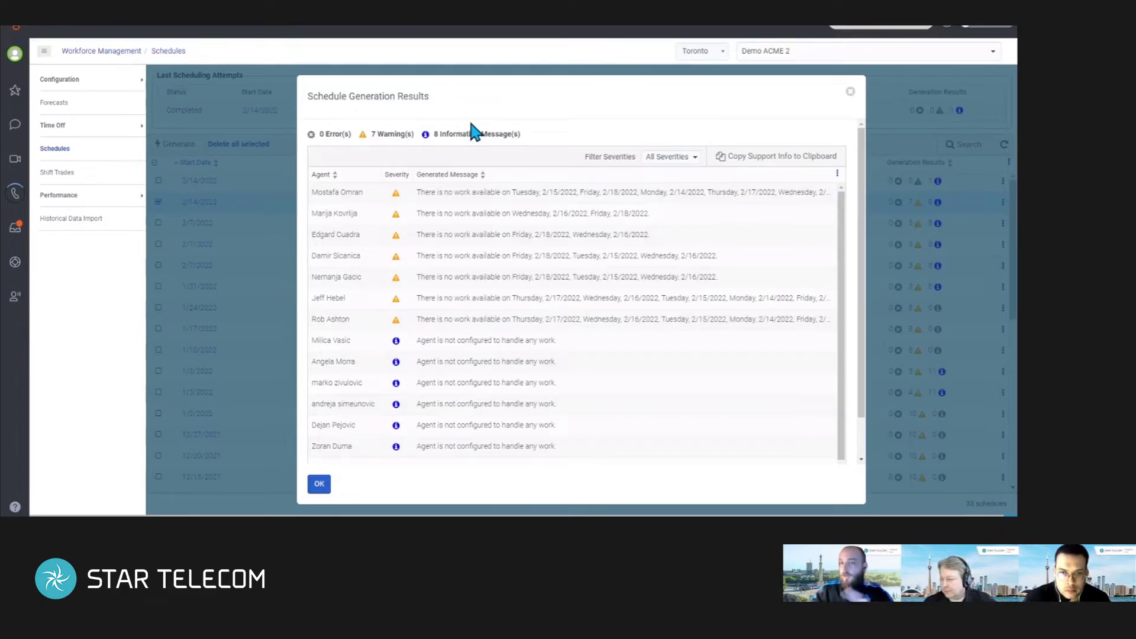
click(319, 491)
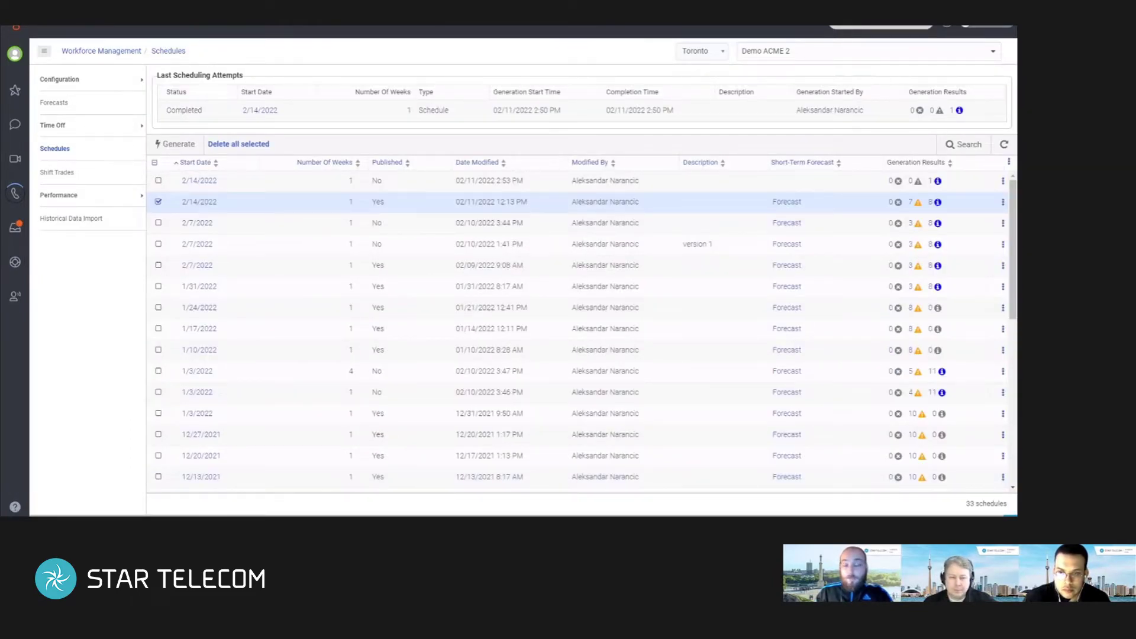
Review the Demo ACME 2 business unit's validation message severities and the severity options for "Agent is not configured to handle any work.".
key(ctrl+Tab)
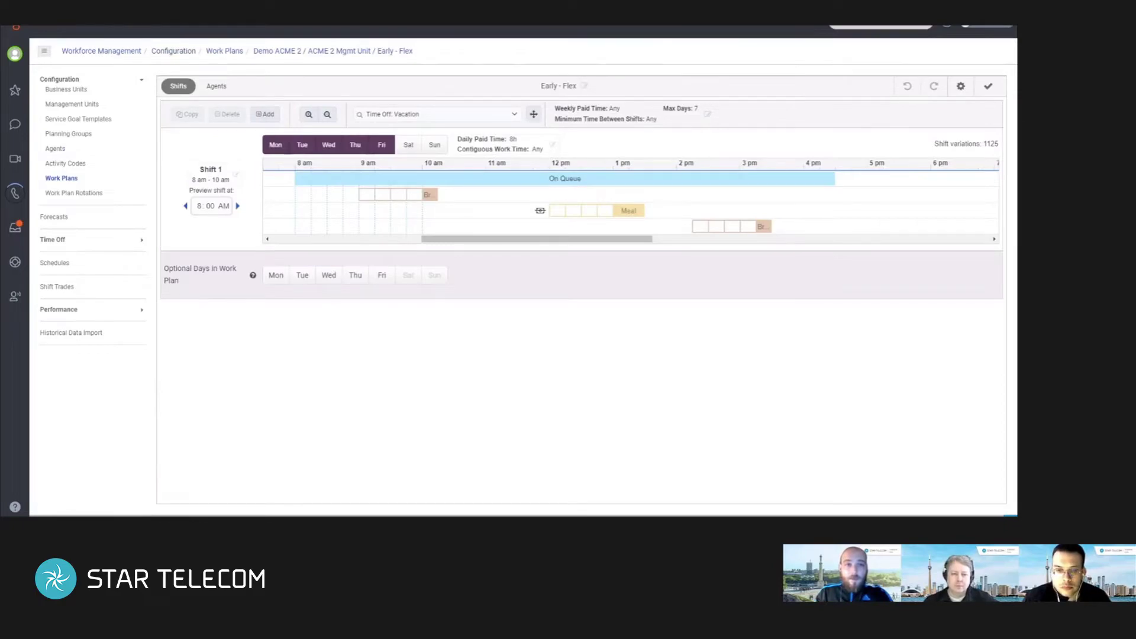
key(ctrl+Tab)
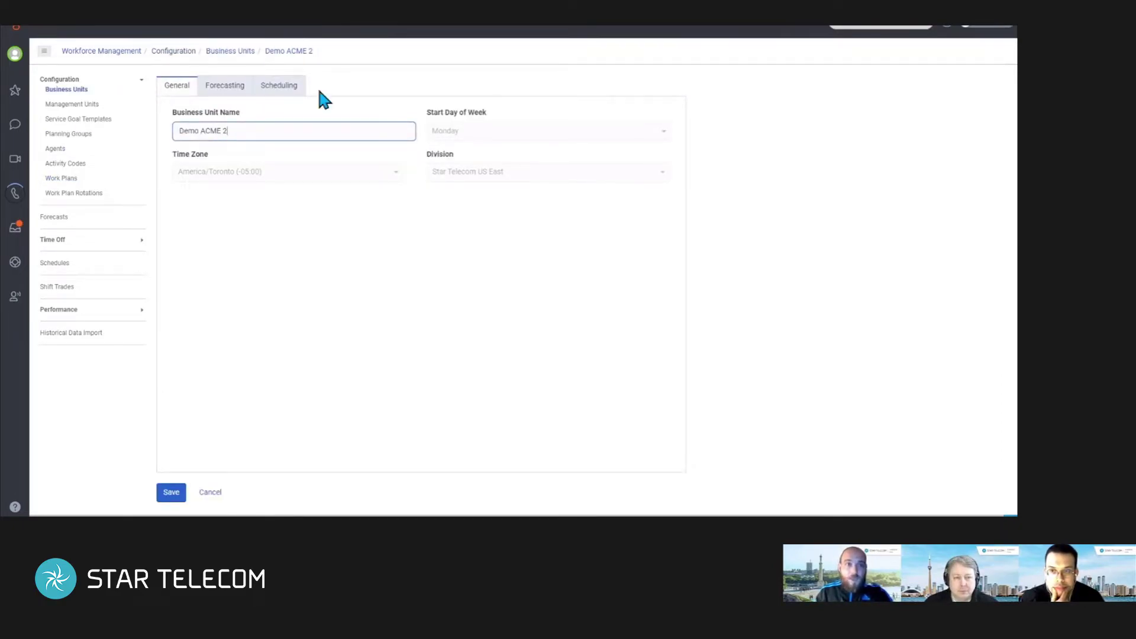
click(284, 90)
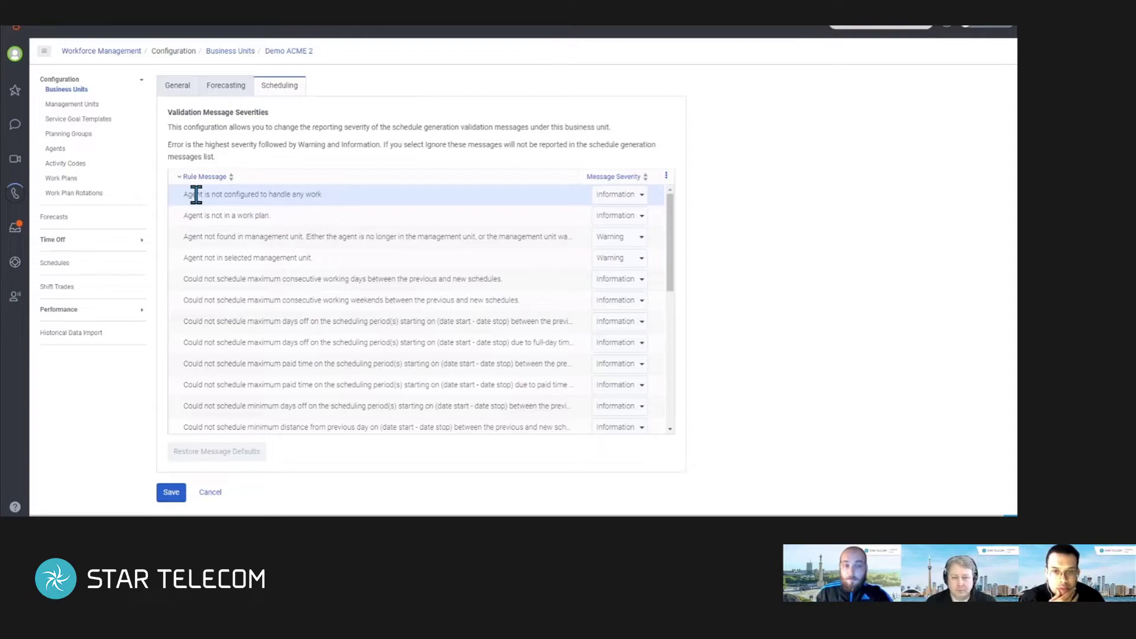
scroll(264, 220, down, 2)
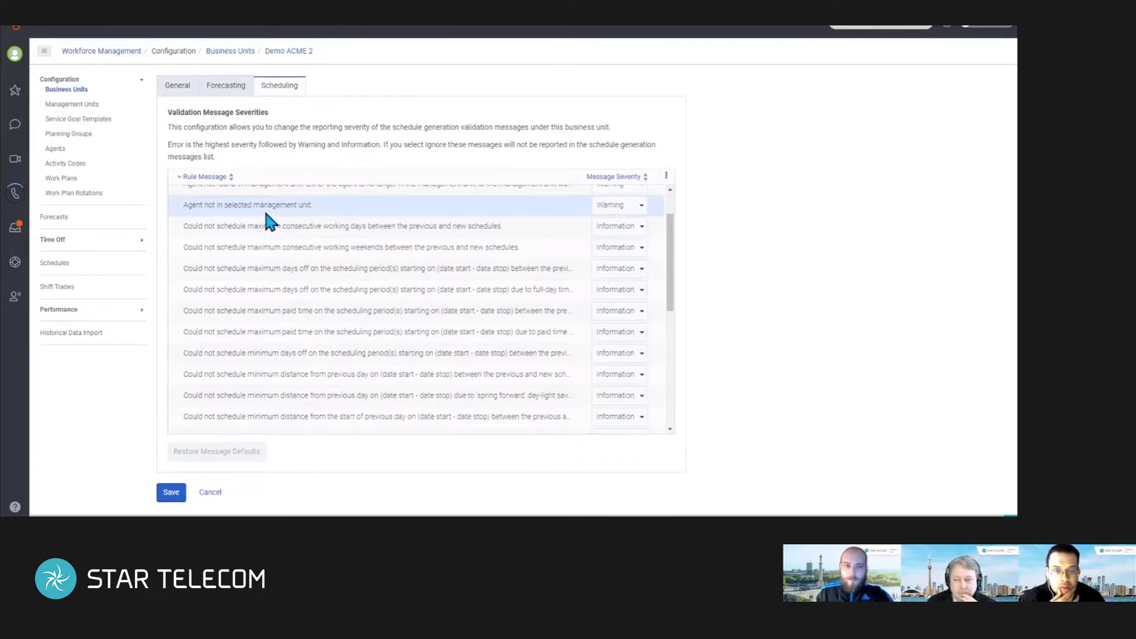
scroll(265, 215, down, 10)
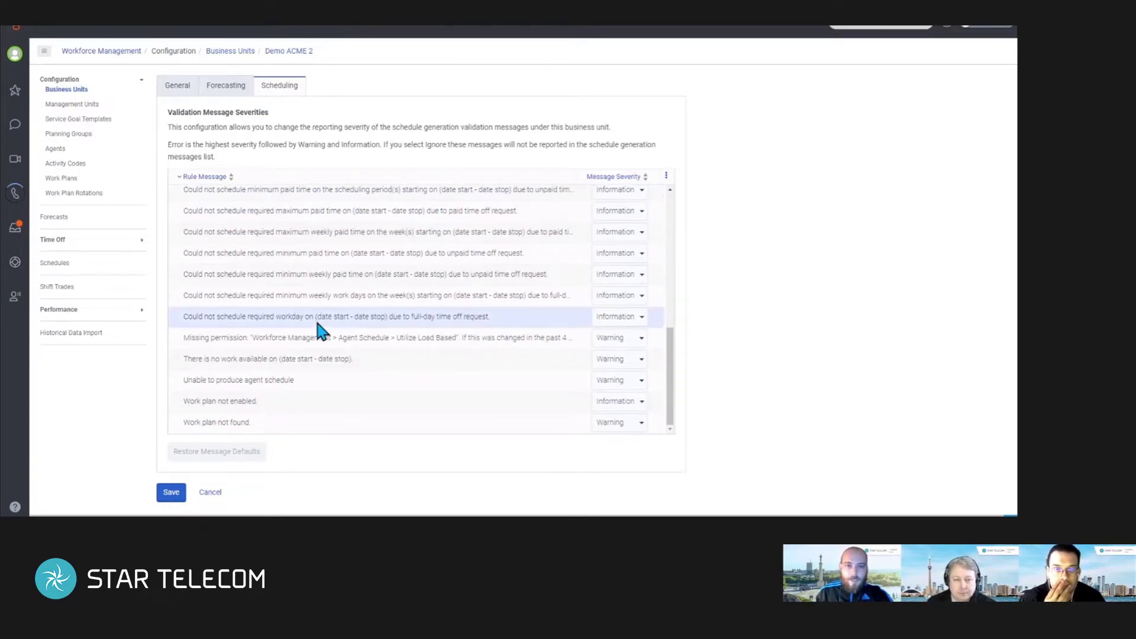
scroll(315, 317, up, 12)
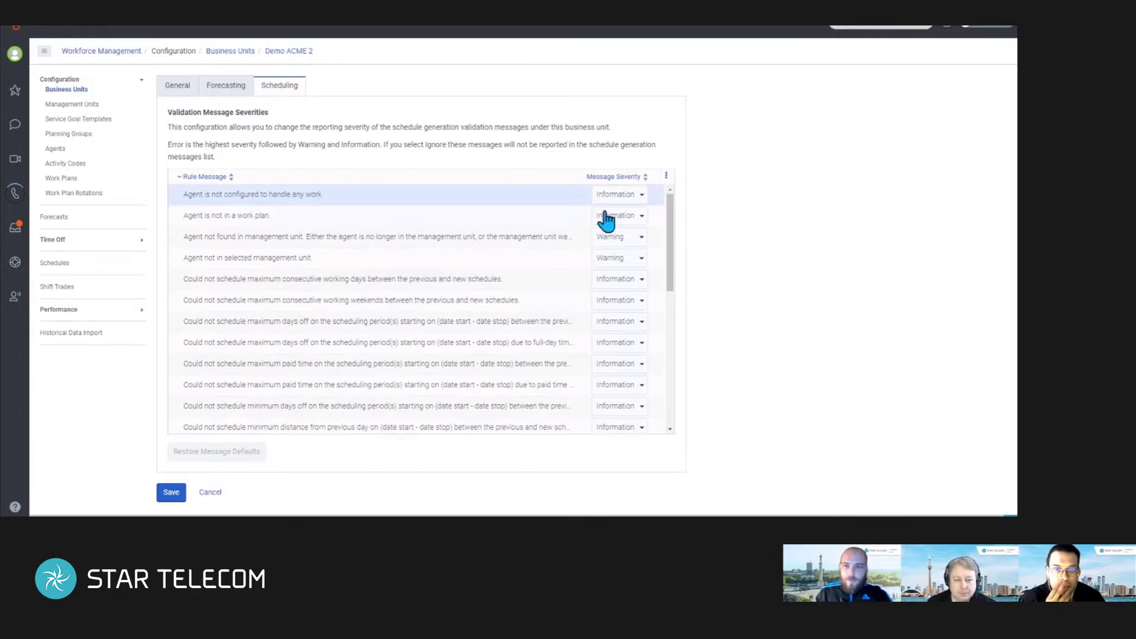
click(643, 197)
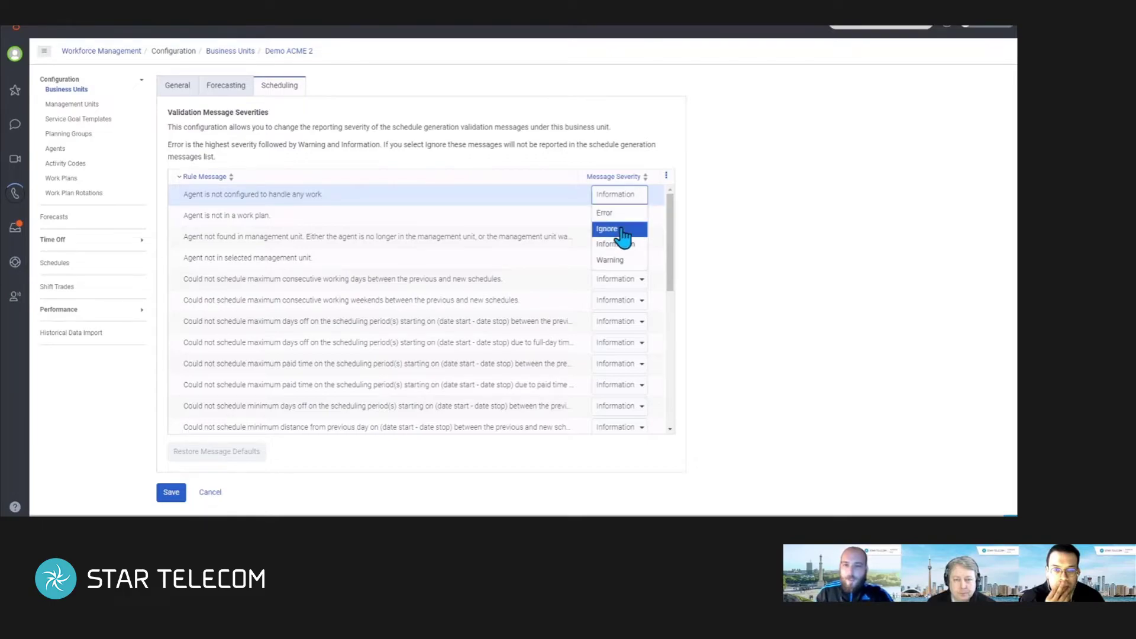
click(644, 197)
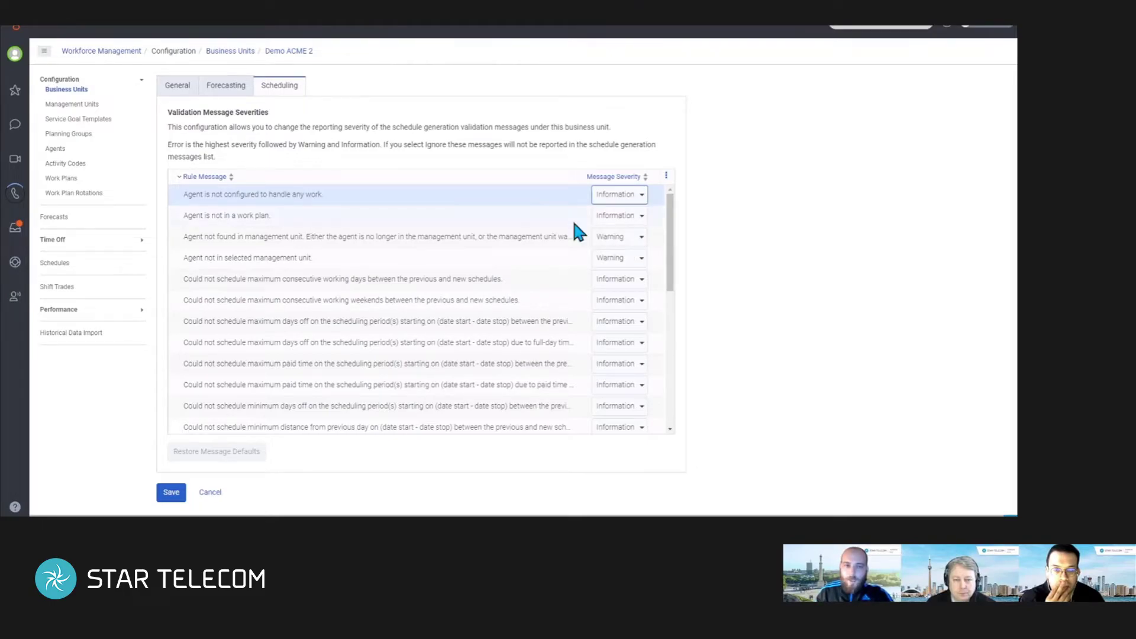
Set the severity of the "Agent is not in a work plan." validation message to Warning.
drag(185, 217, 264, 218)
click(428, 207)
click(645, 217)
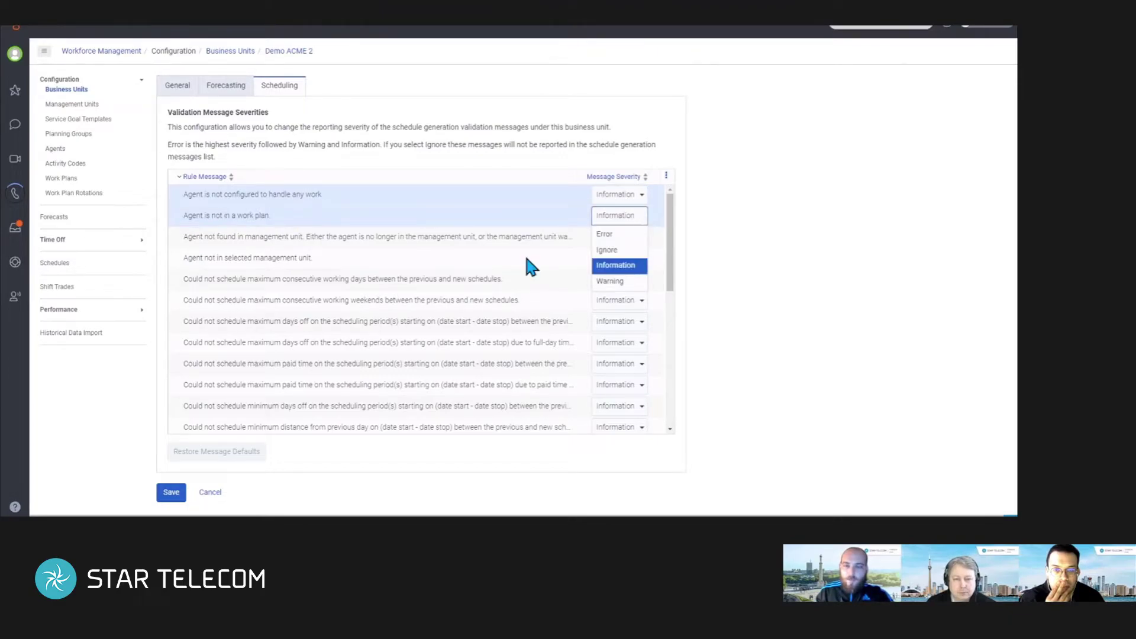
click(622, 282)
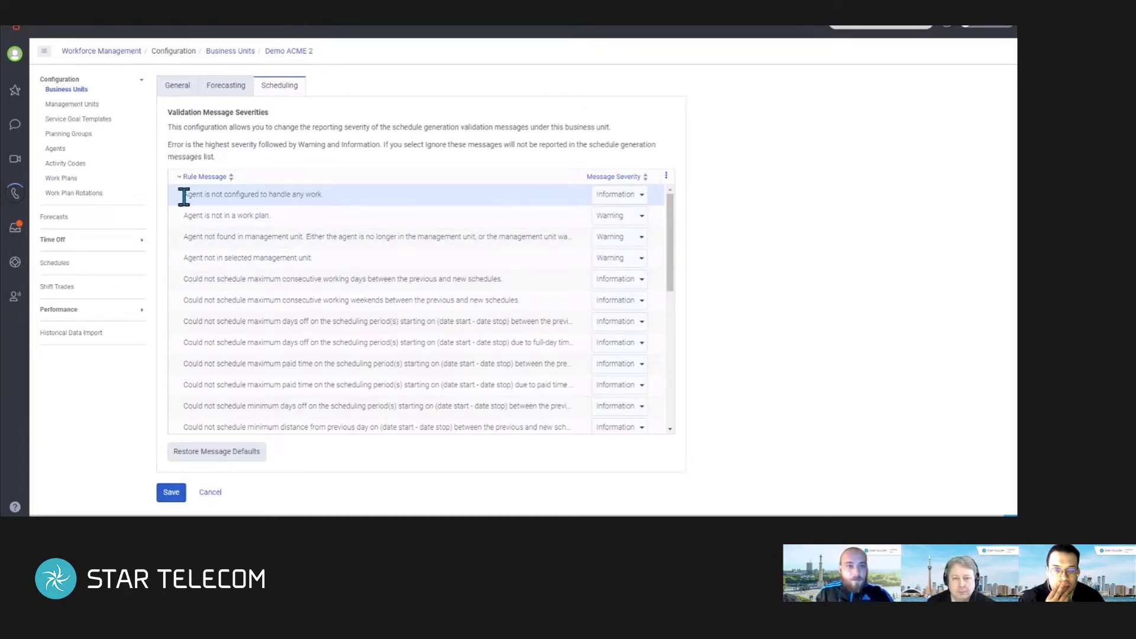
Set the severity of the "Agent is not configured to handle any work." validation message to Ignore and save the business unit.
drag(185, 194, 349, 194)
click(355, 194)
click(638, 195)
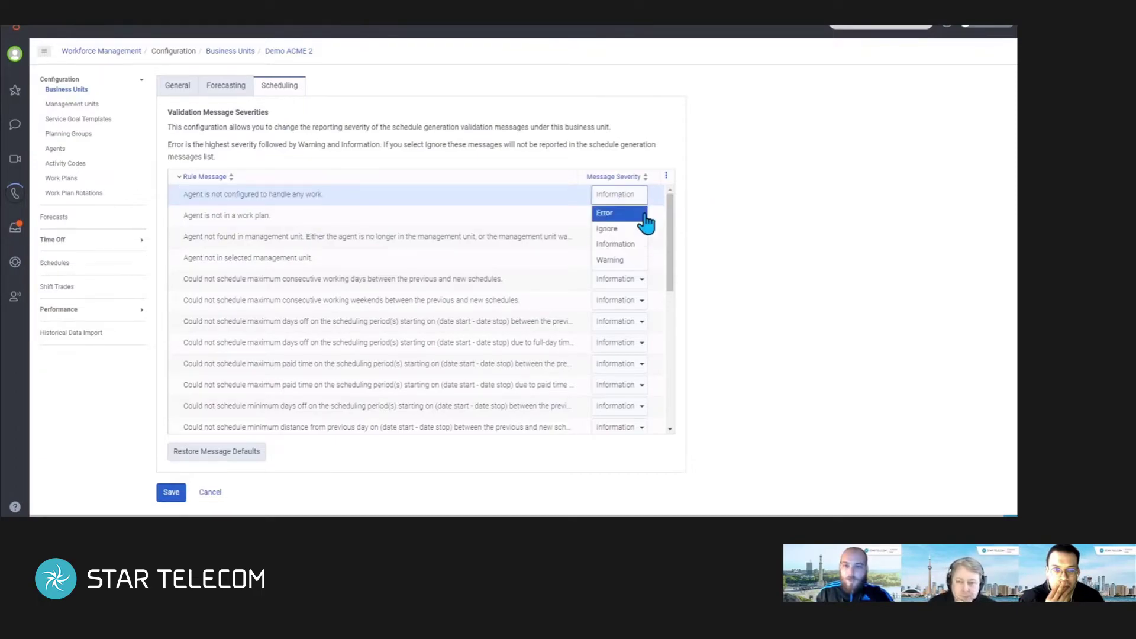
click(607, 226)
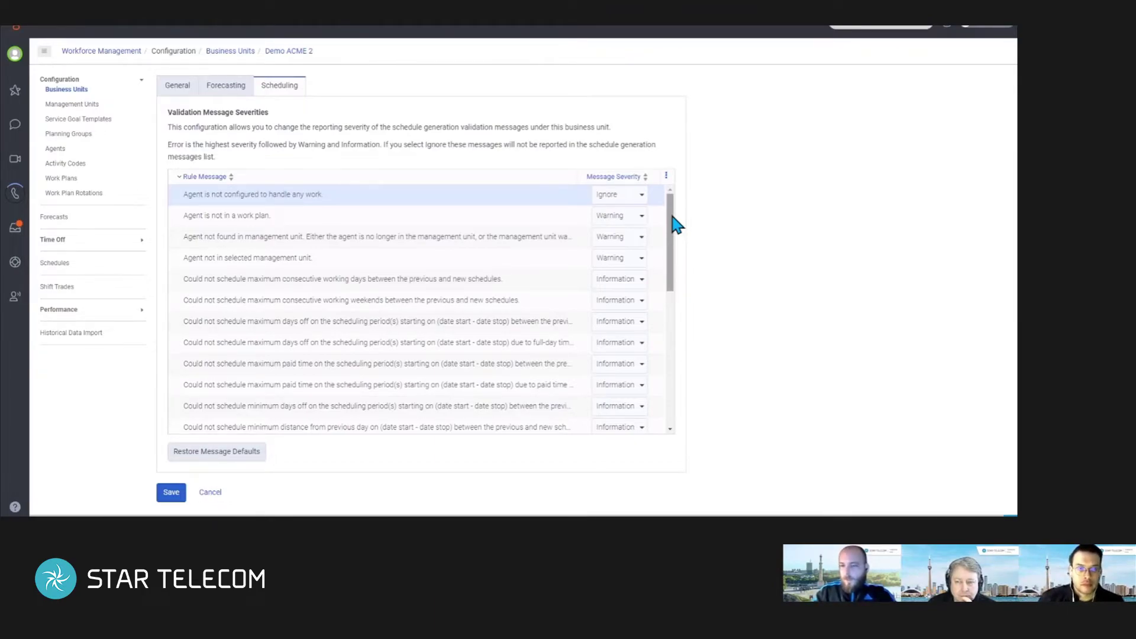
click(161, 493)
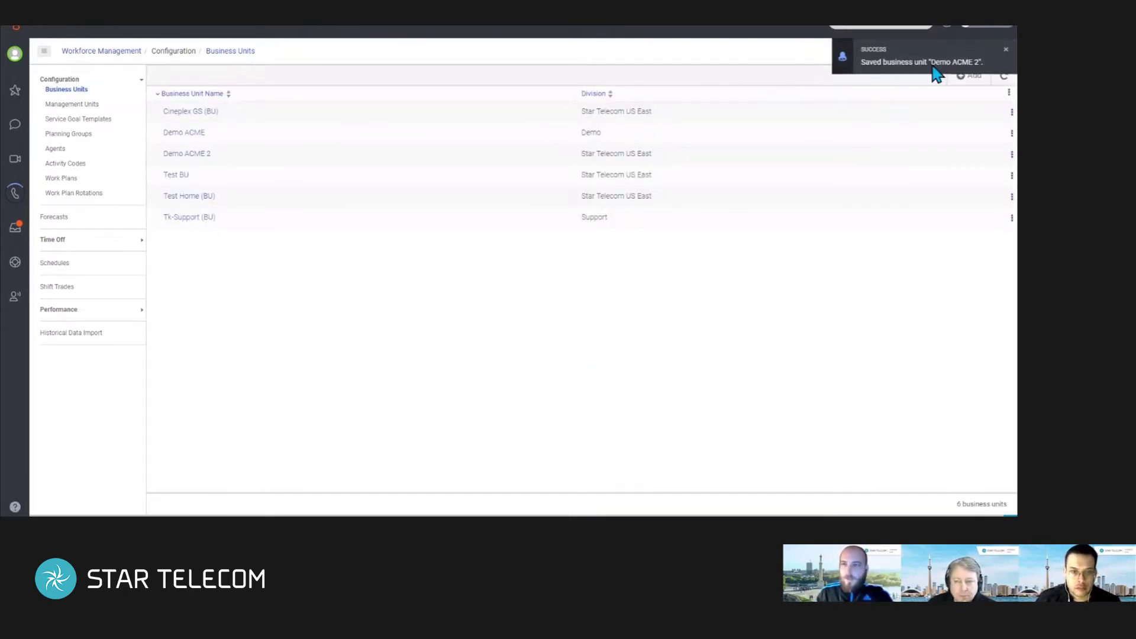
click(1006, 50)
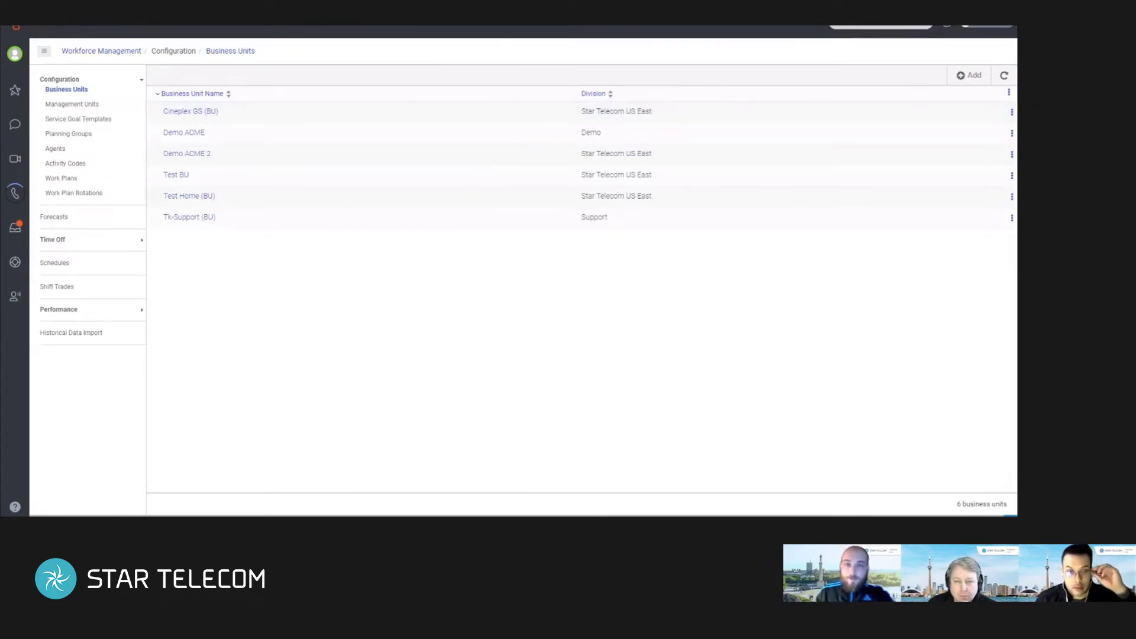
Consult the release note on simplified recording and quality policy configuration.
key(ctrl+Tab)
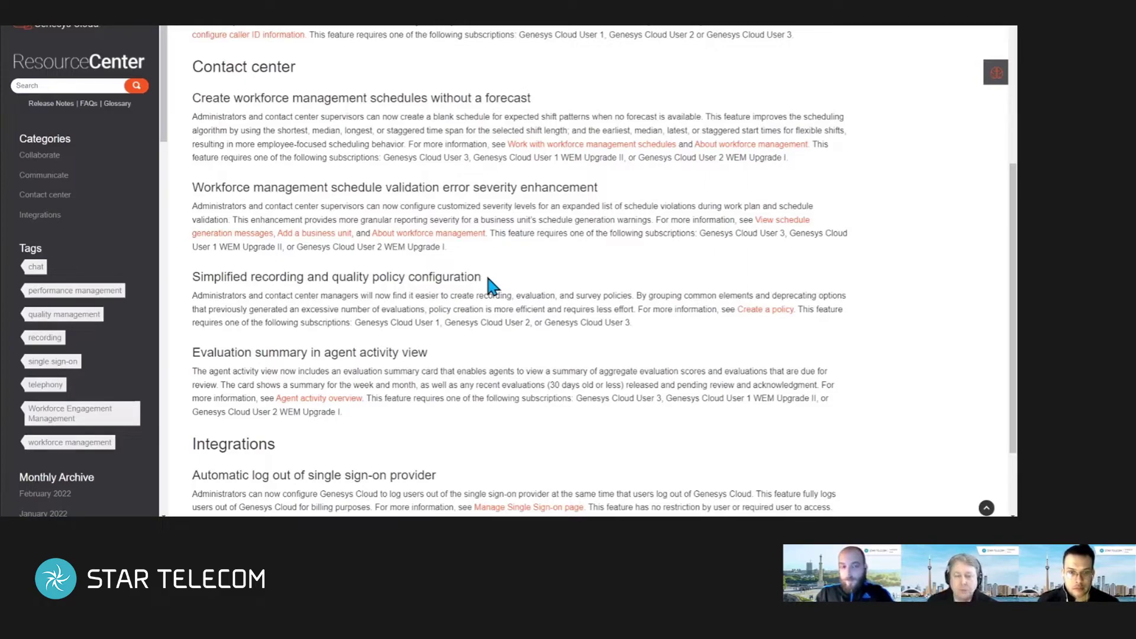
drag(489, 279, 190, 281)
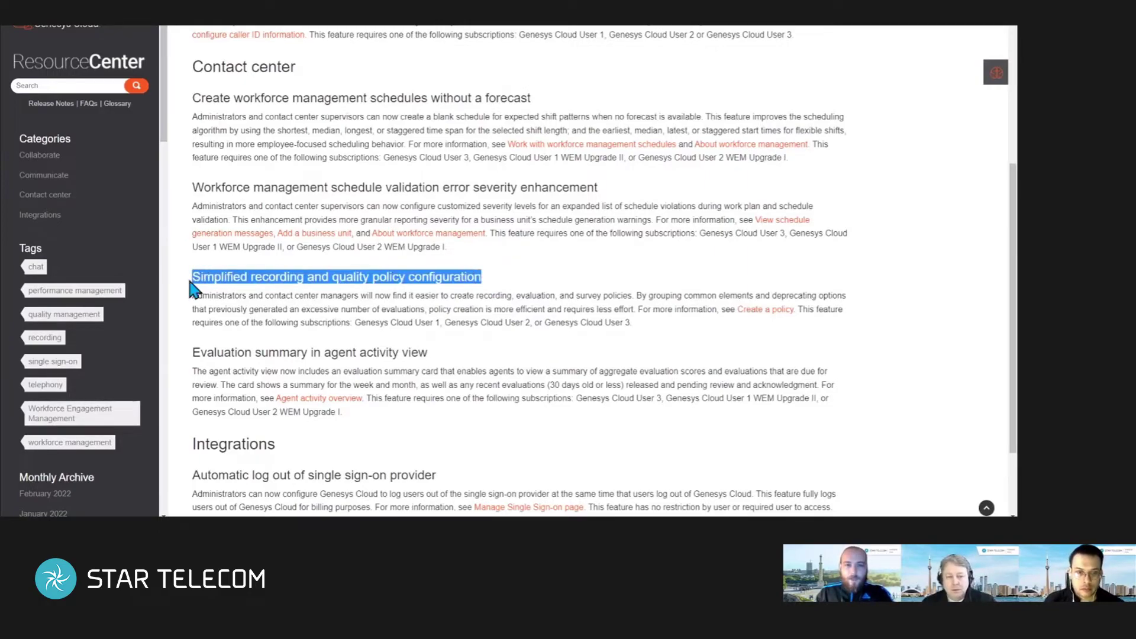
click(522, 296)
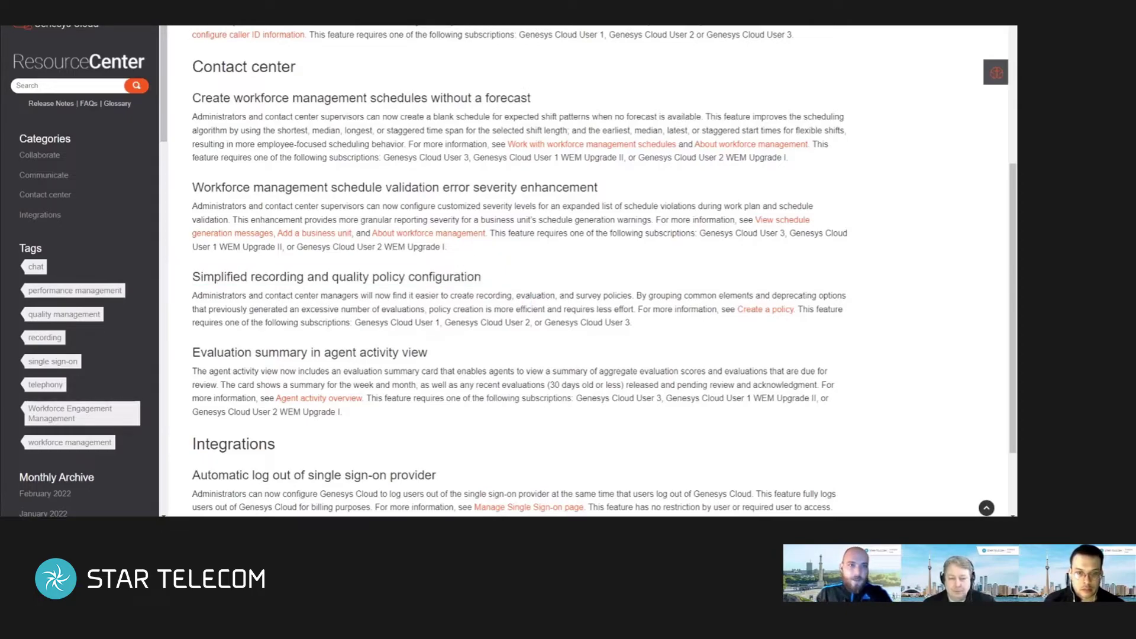
Search the Genesys Cloud admin settings for "polici", open the quality policies and start creating a new policy.
click(418, 18)
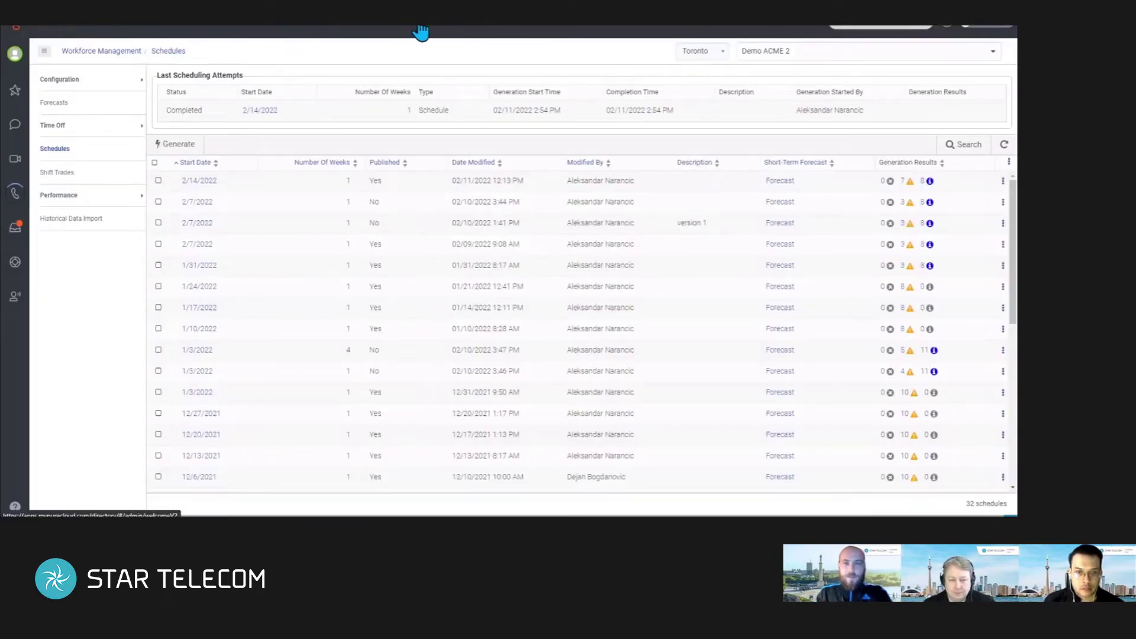
click(422, 30)
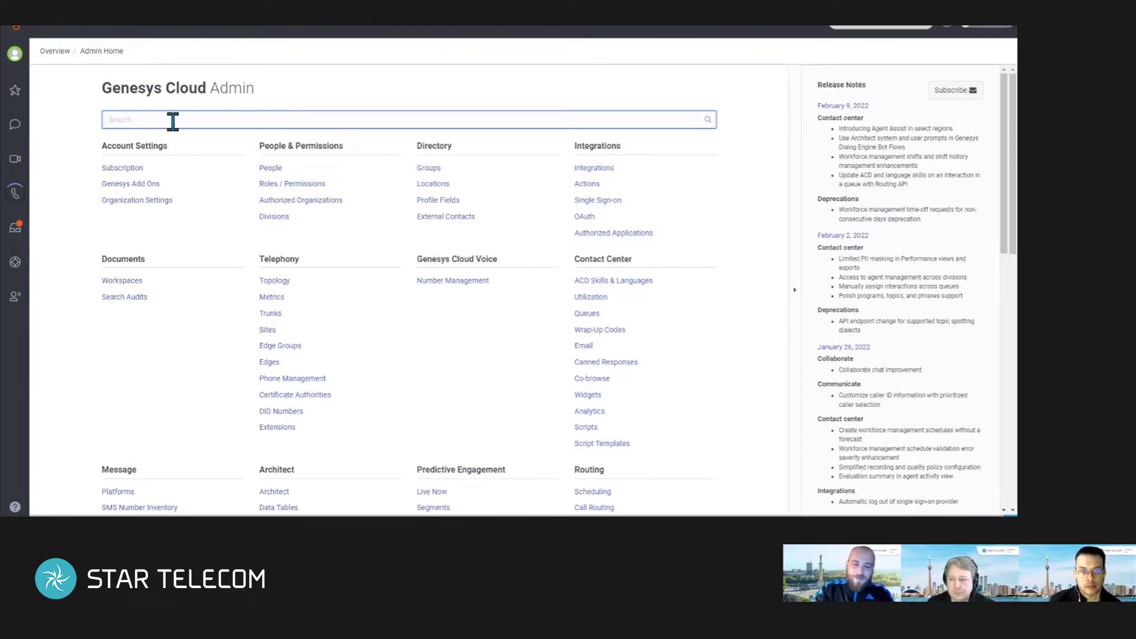
text(polici)
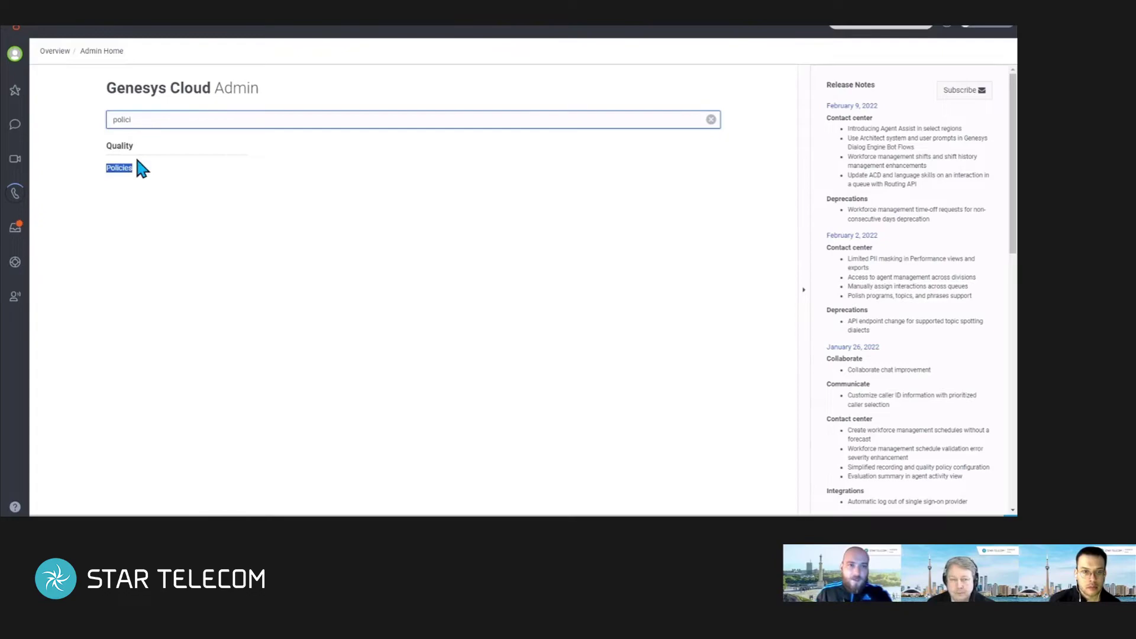
click(125, 169)
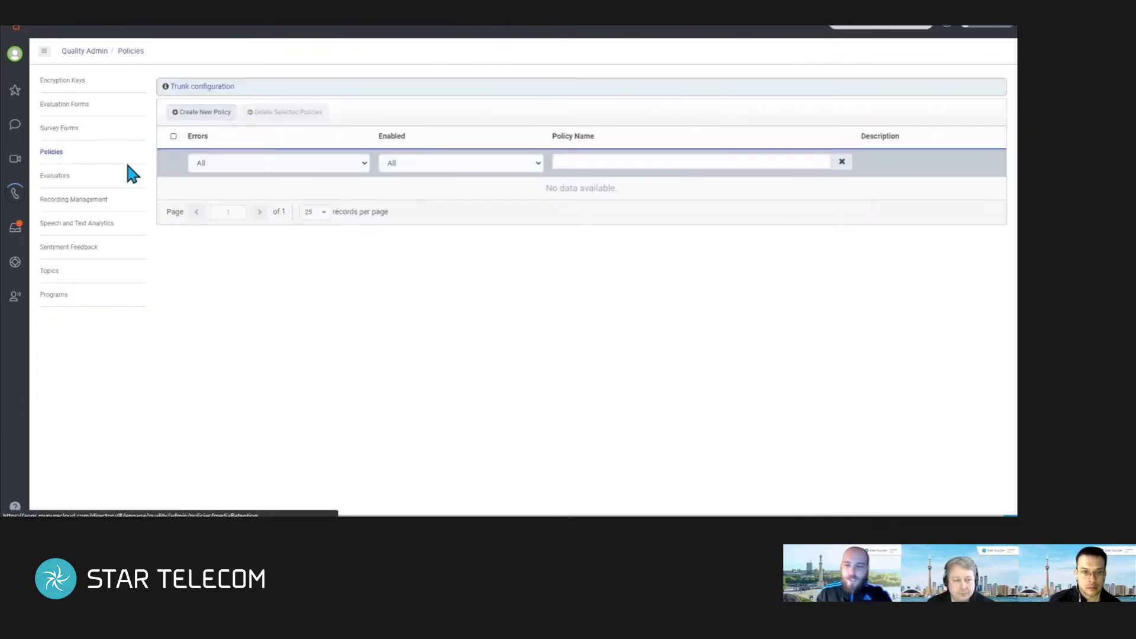
click(210, 116)
scroll(642, 284, down, 3)
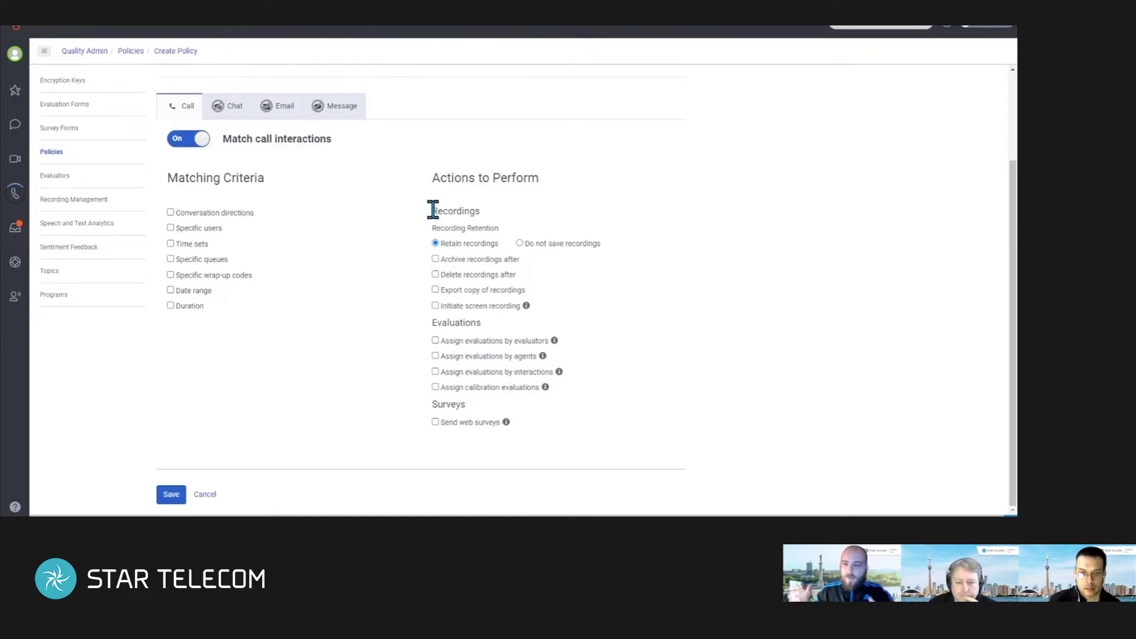
Examine the Recordings, Evaluations and Surveys actions for call interactions in the new policy, including the explanations of the evaluation assignment options.
drag(433, 211, 498, 211)
click(490, 207)
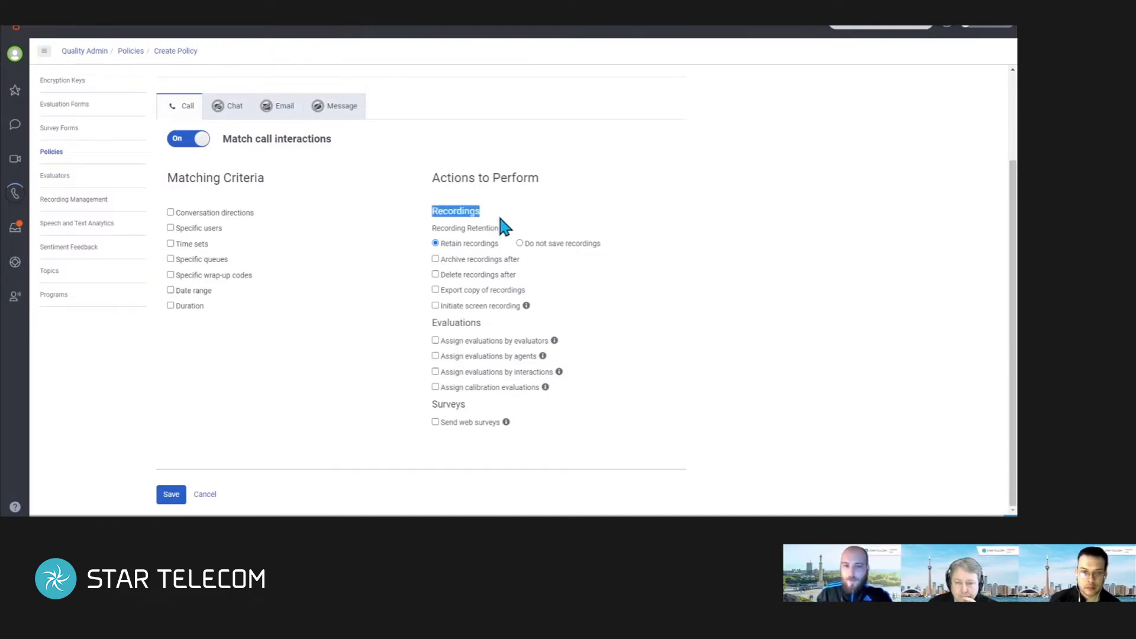
click(498, 213)
drag(434, 324, 508, 327)
click(439, 402)
drag(433, 405, 481, 403)
click(481, 402)
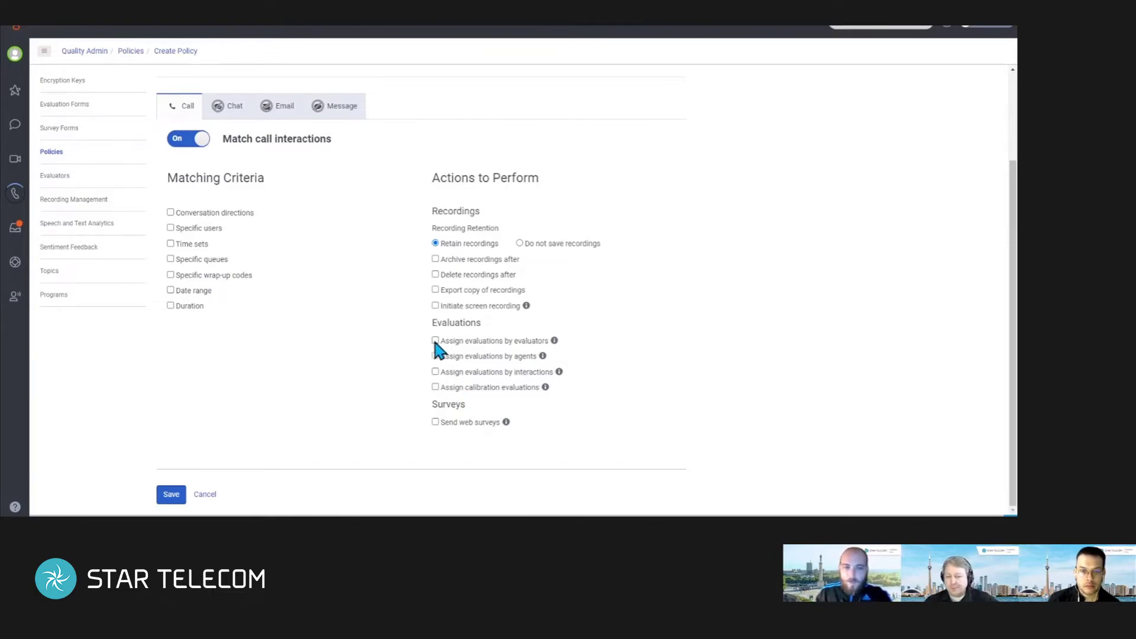
mouse_move(528, 306)
mouse_move(555, 340)
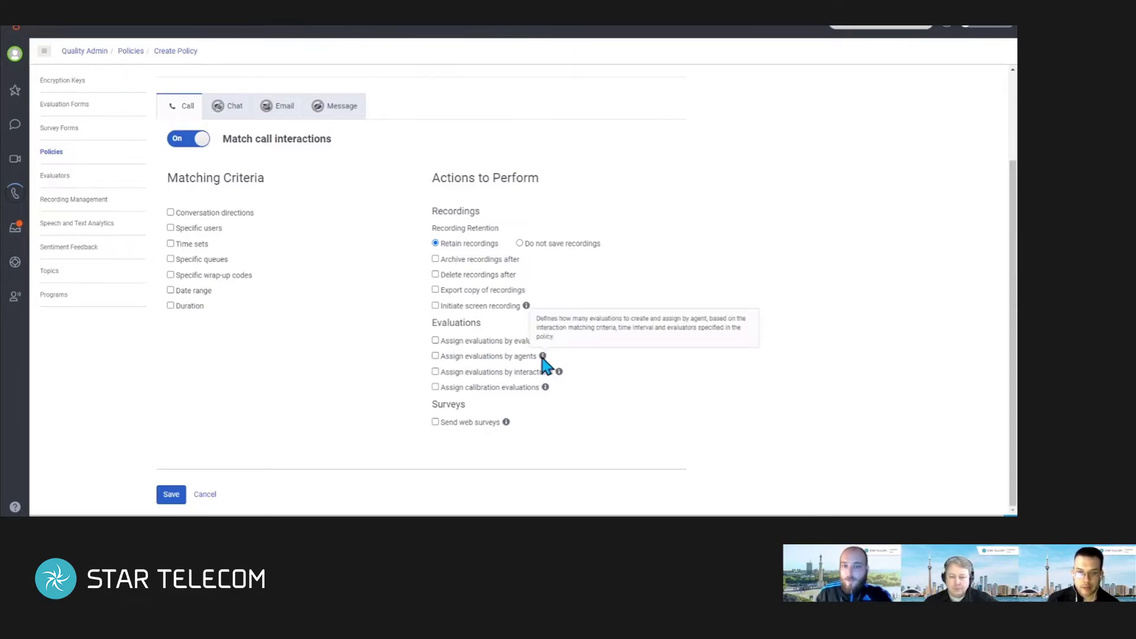
mouse_move(559, 372)
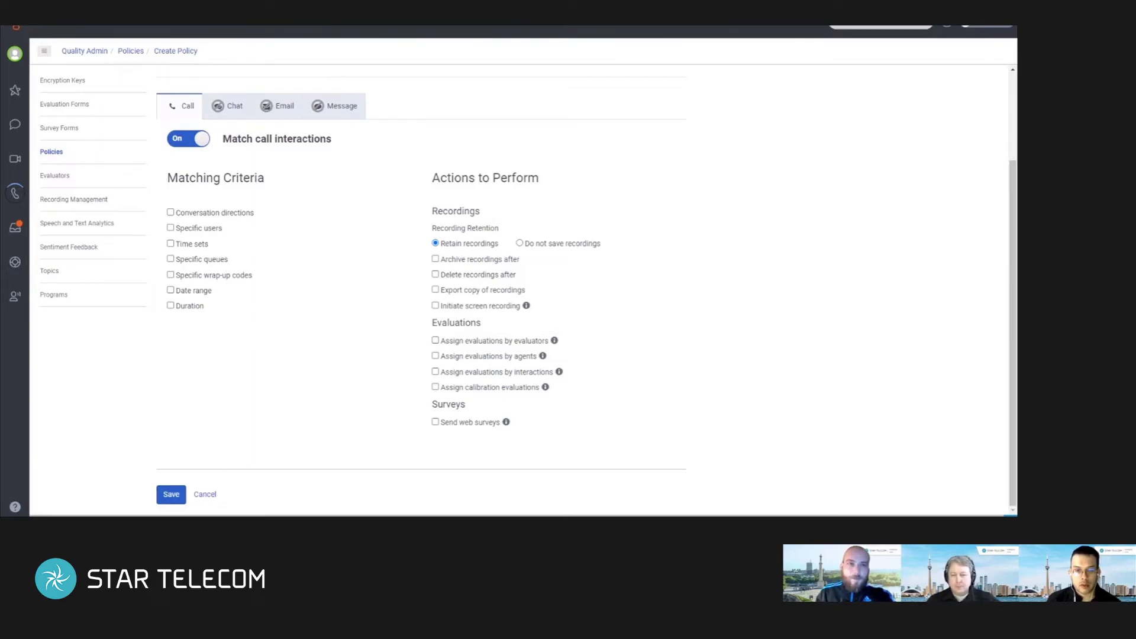
Open the agent activity view and review its evaluation summary for the week and month and the evaluations due for review.
key(ctrl+Tab)
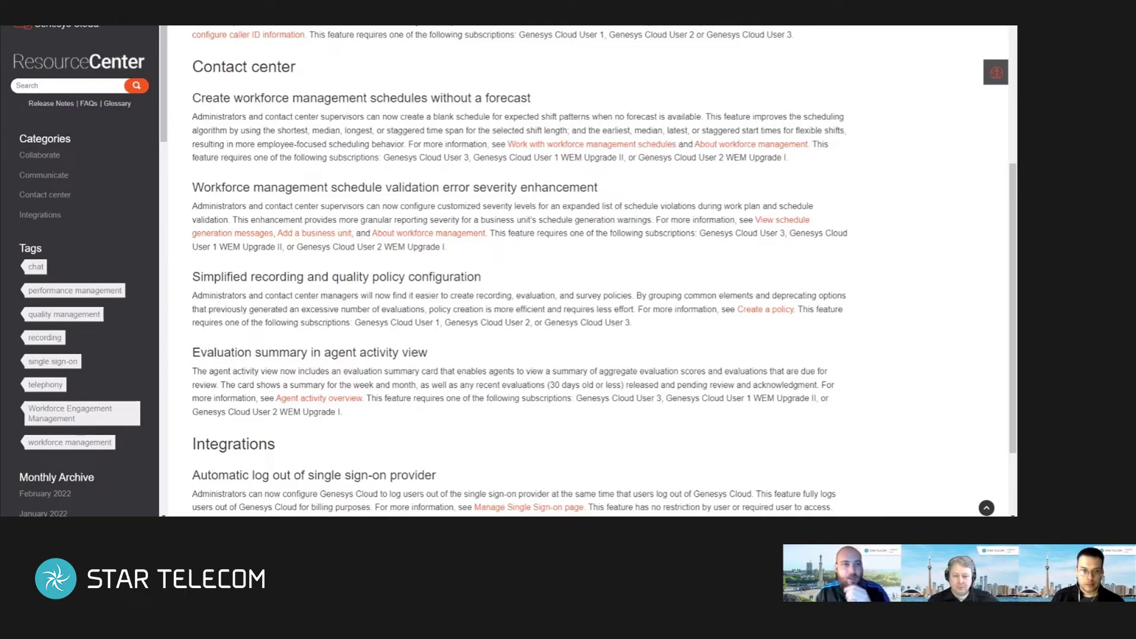
click(139, 25)
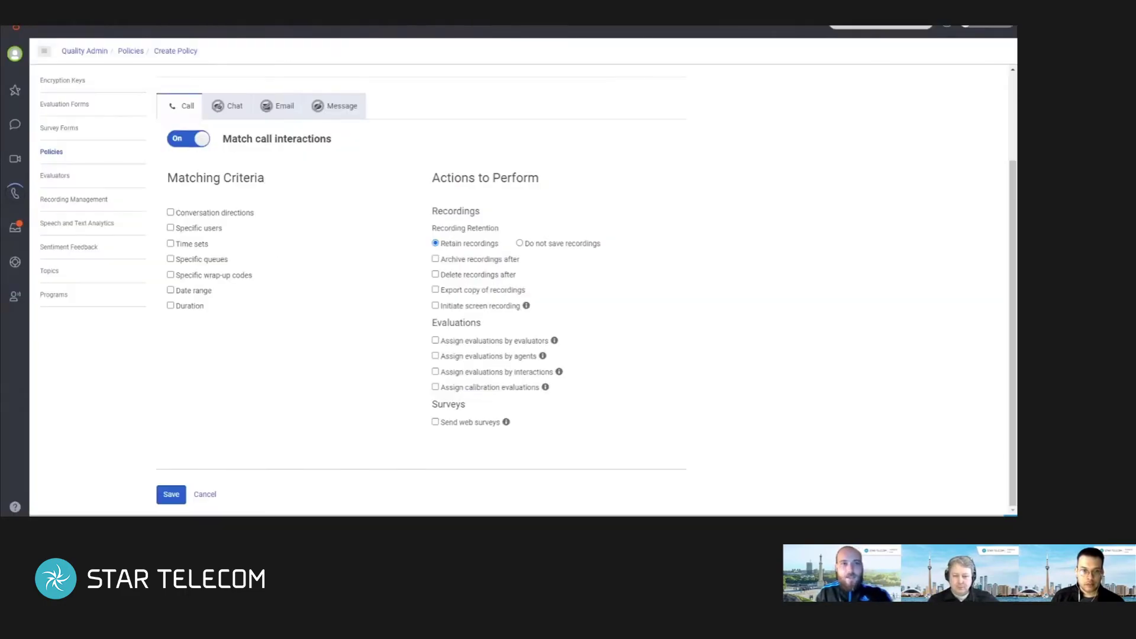
click(56, 33)
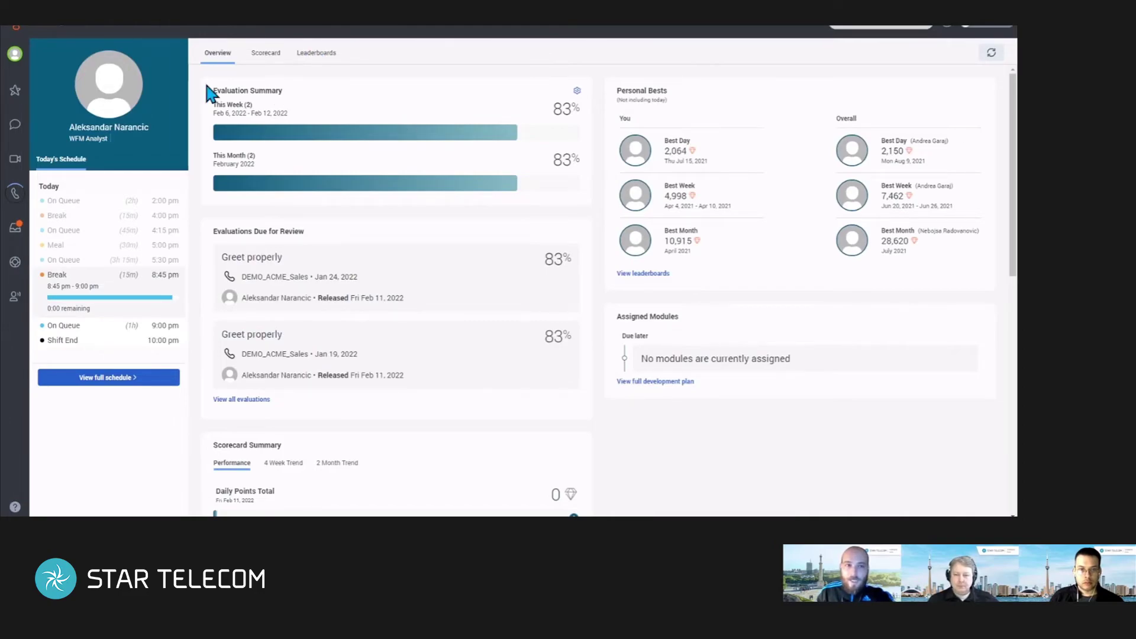
drag(214, 97, 581, 190)
click(583, 204)
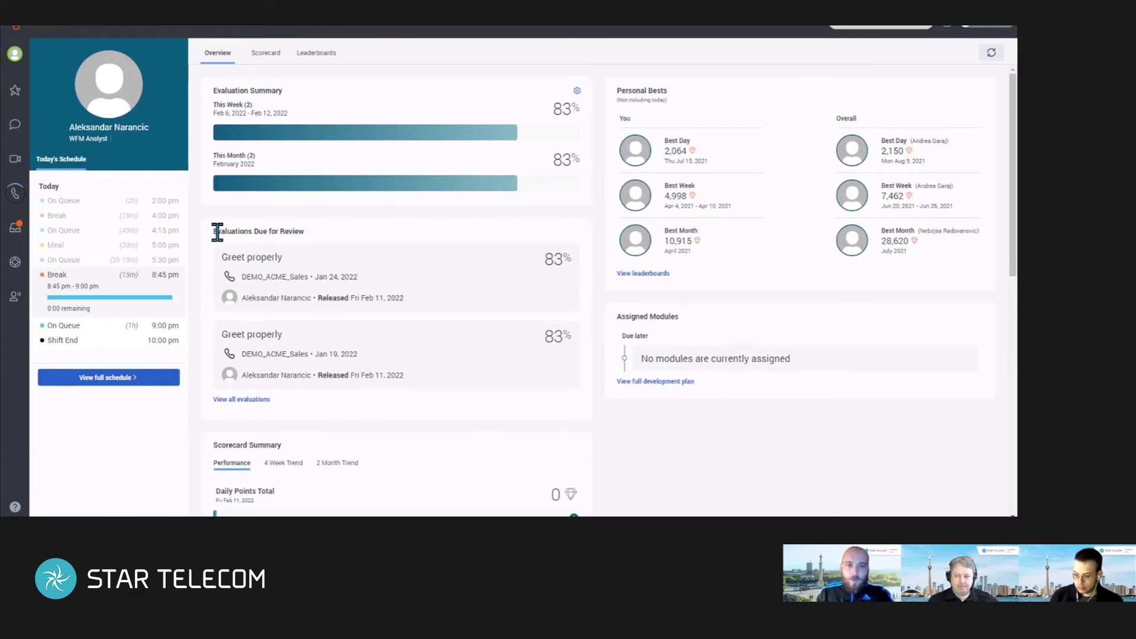
drag(216, 231, 320, 232)
click(323, 233)
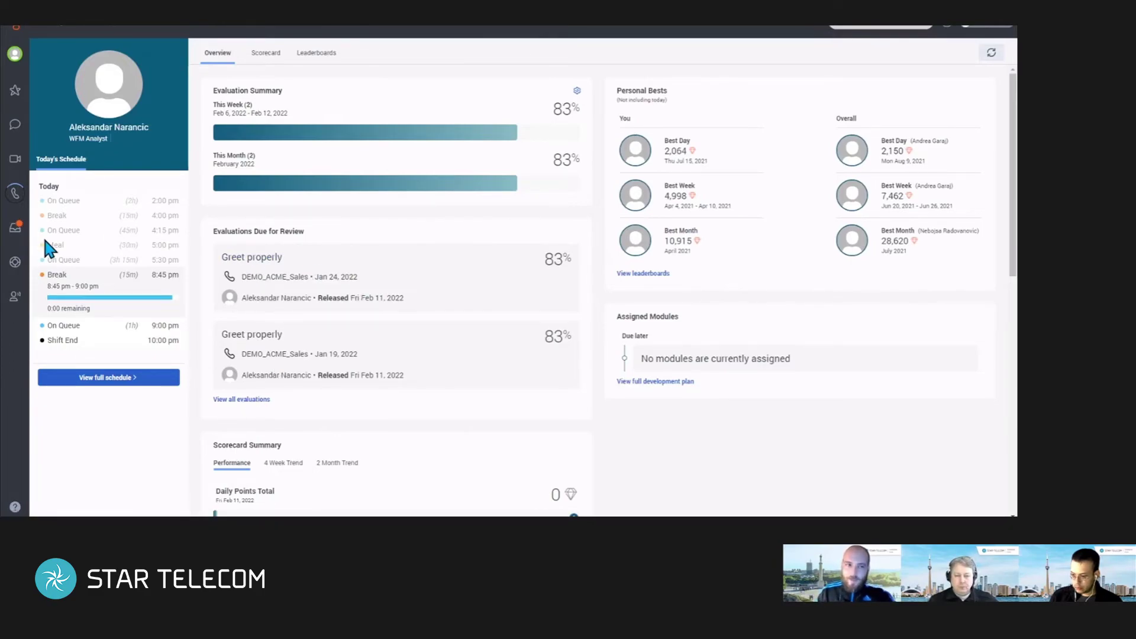
Look into the inbox from the agent activity view, close it and dismiss the on-queue schedule reminder.
click(16, 231)
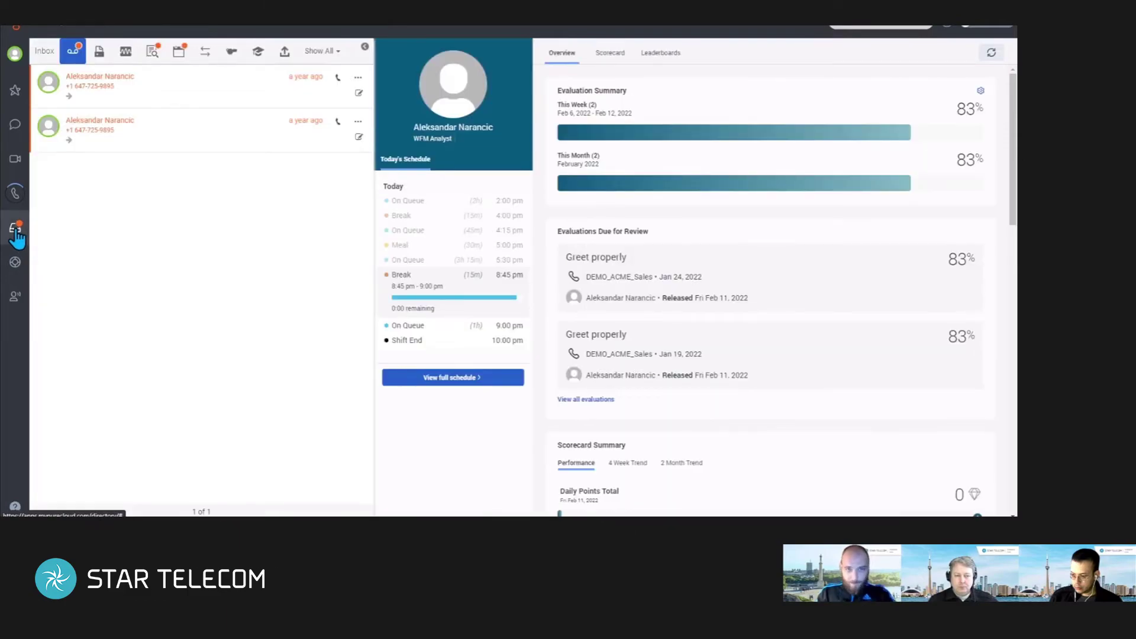
click(17, 233)
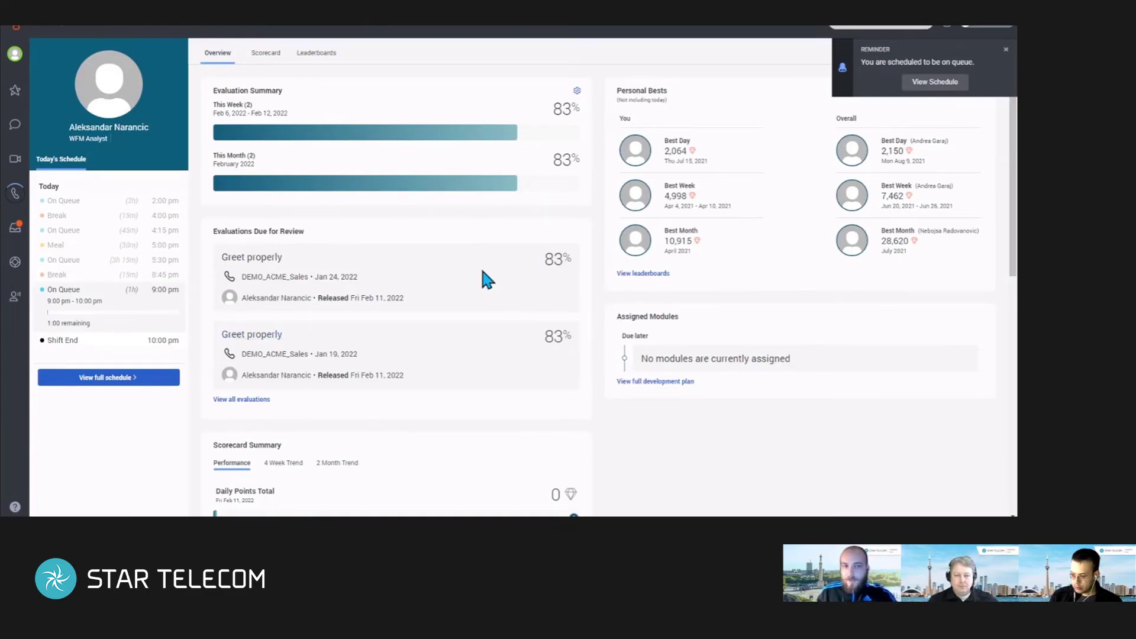
click(1006, 49)
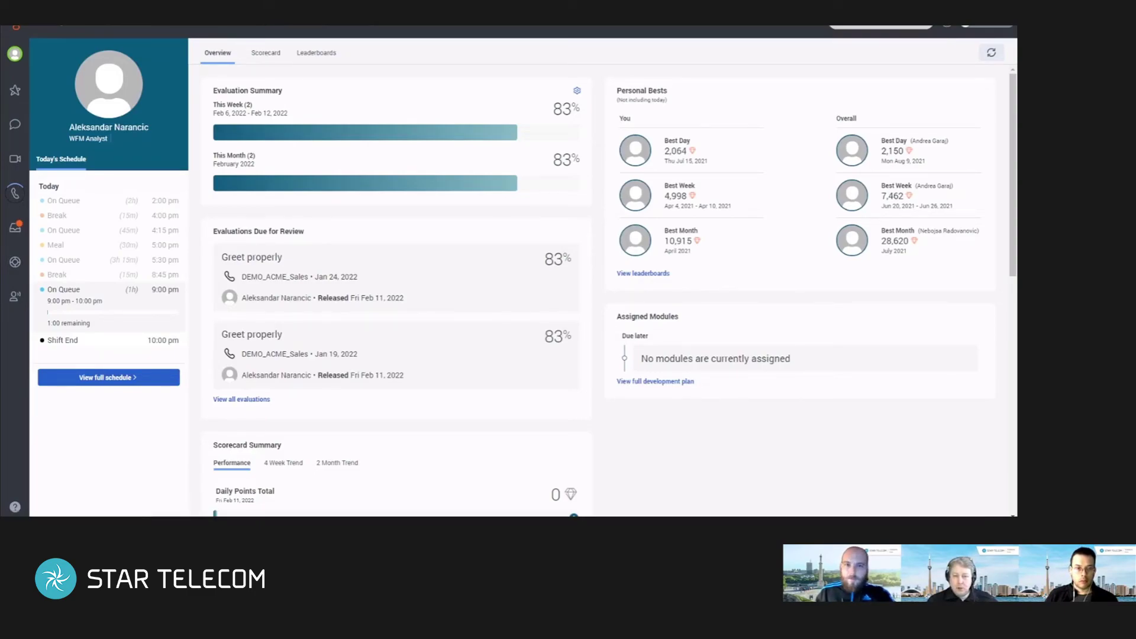
Review the January 26, 2022 release notes through automatic log out of single sign-on provider, including the linked Single Sign-on field reference.
key(ctrl+Tab)
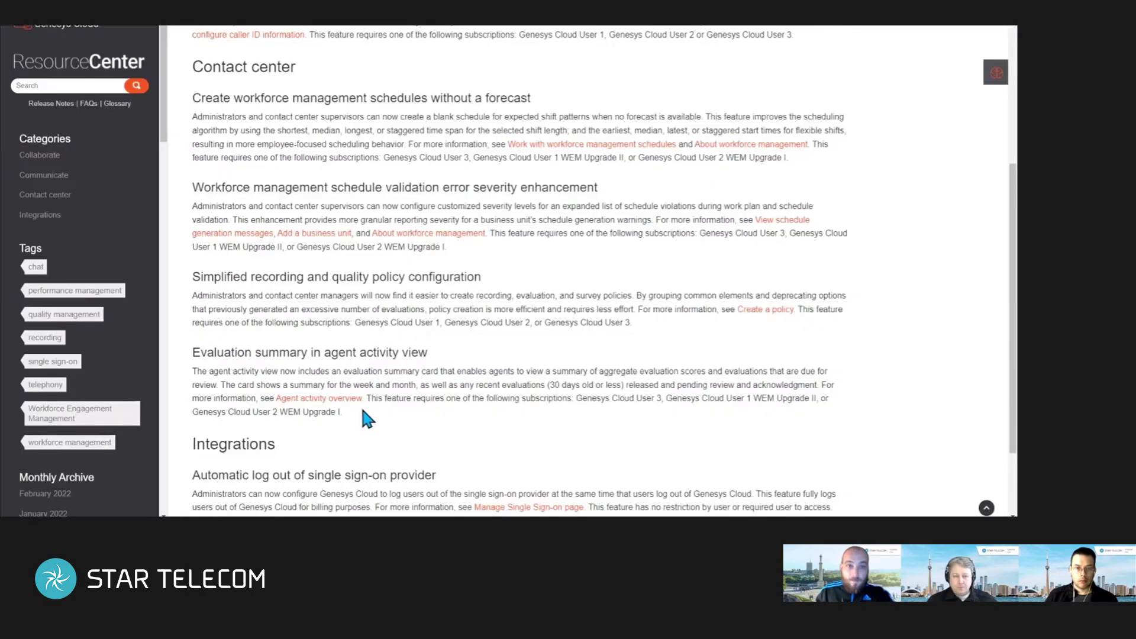
scroll(363, 410, up, 5)
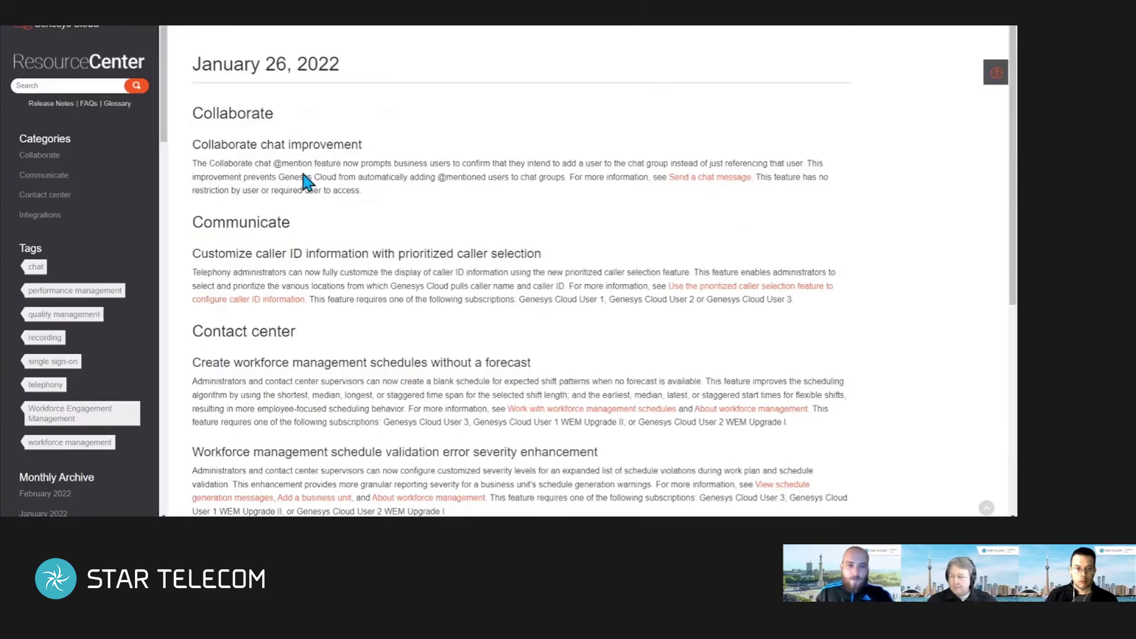
scroll(320, 289, down, 2)
scroll(319, 290, down, 2)
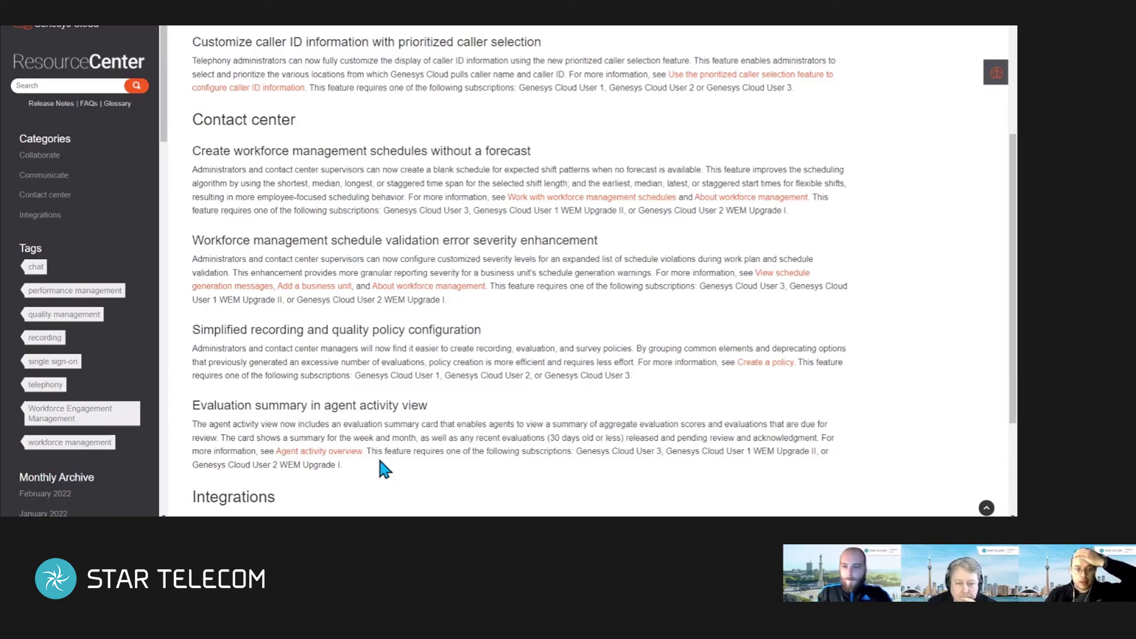
scroll(403, 461, down, 2)
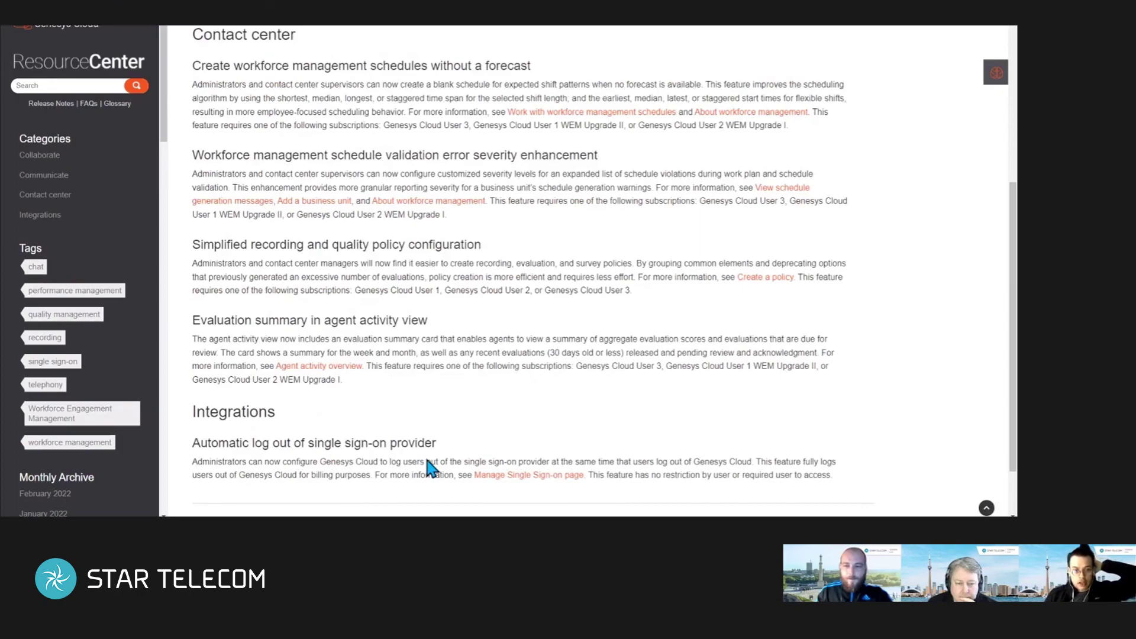
scroll(428, 466, down, 2)
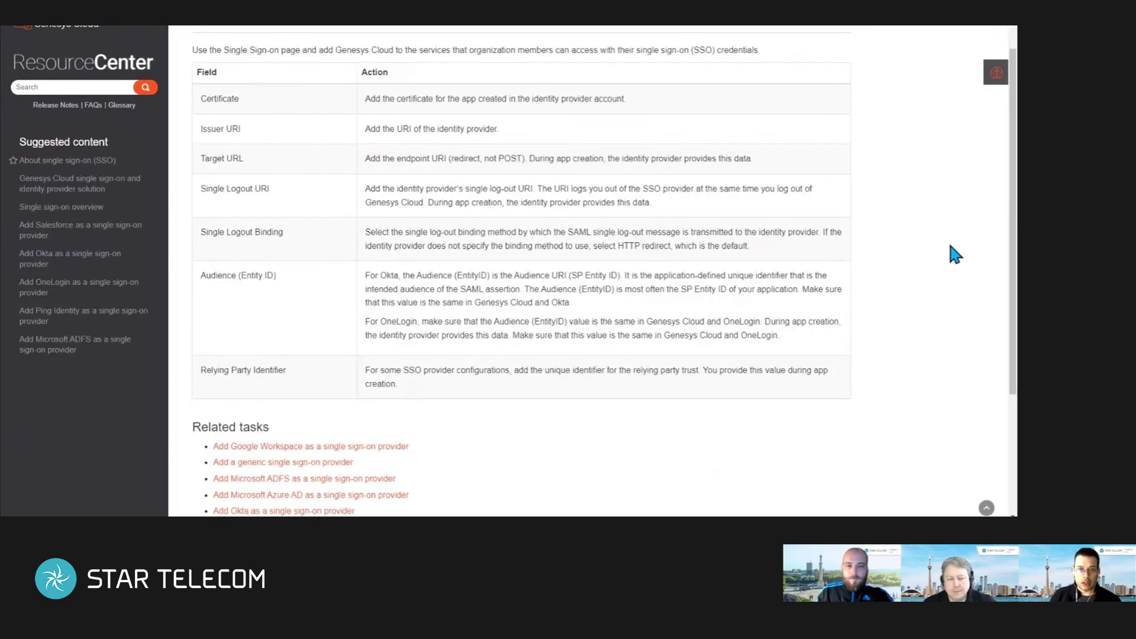
scroll(949, 240, down, 1)
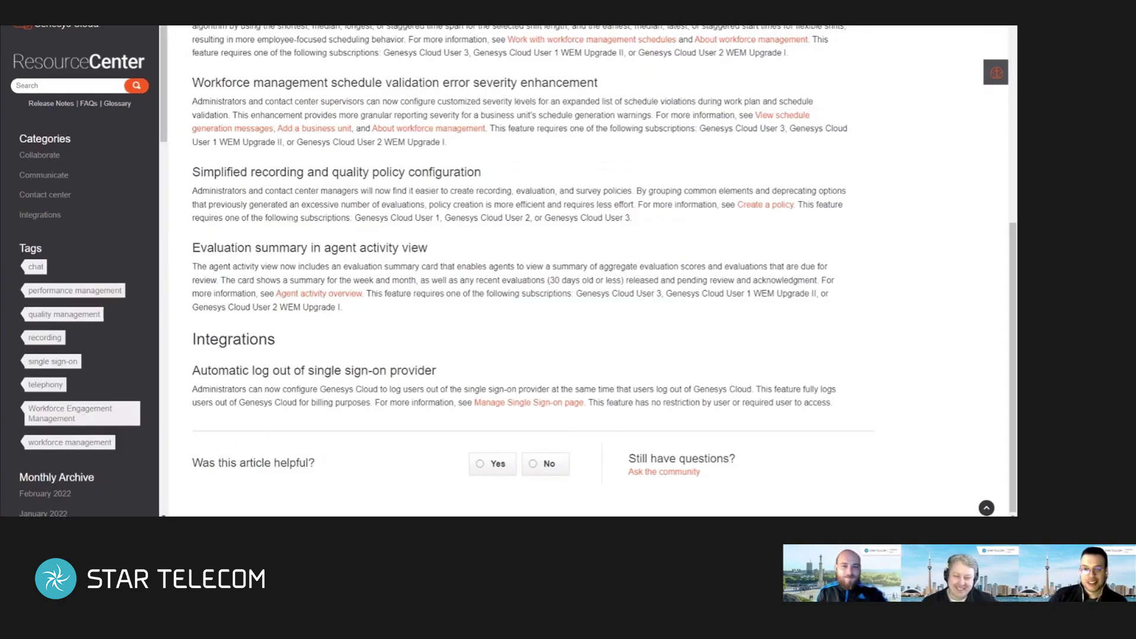